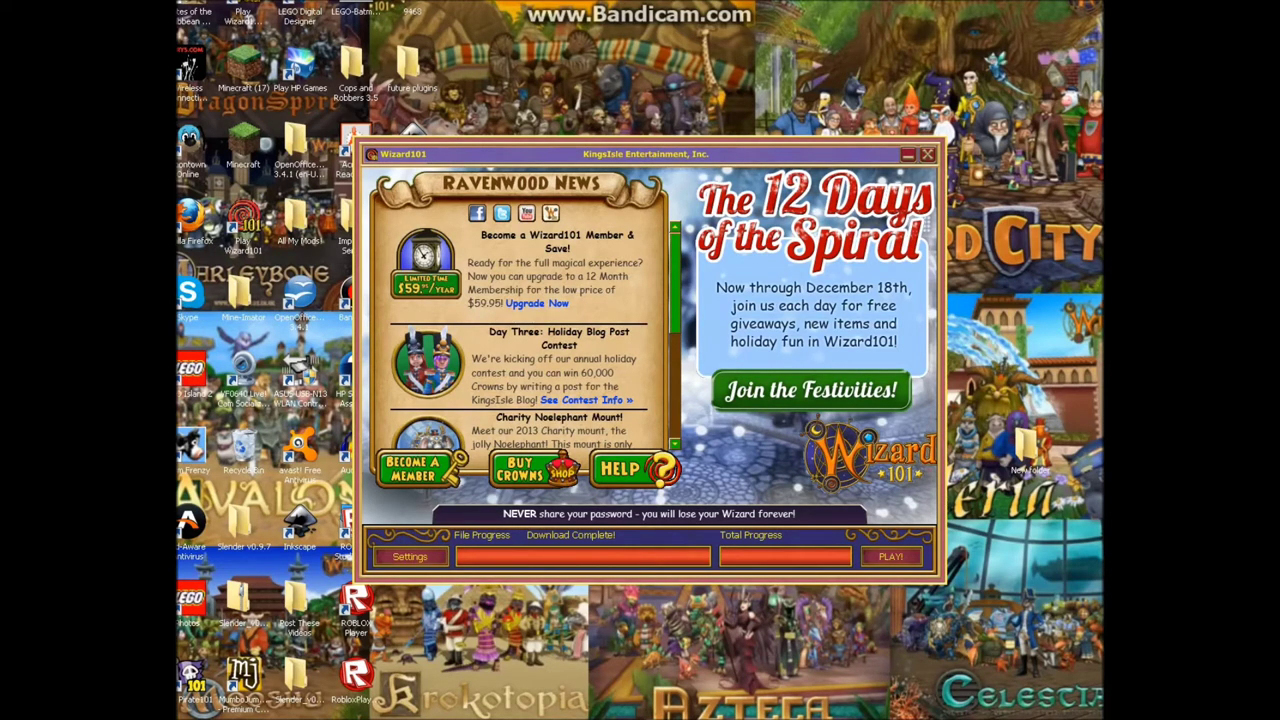
# Step: Close Wizard101 and Splashtop Streamer with Alt+F4, then run Minecraft (17).exe from the desktop
pyautogui.hotkey('alt', 'F4')
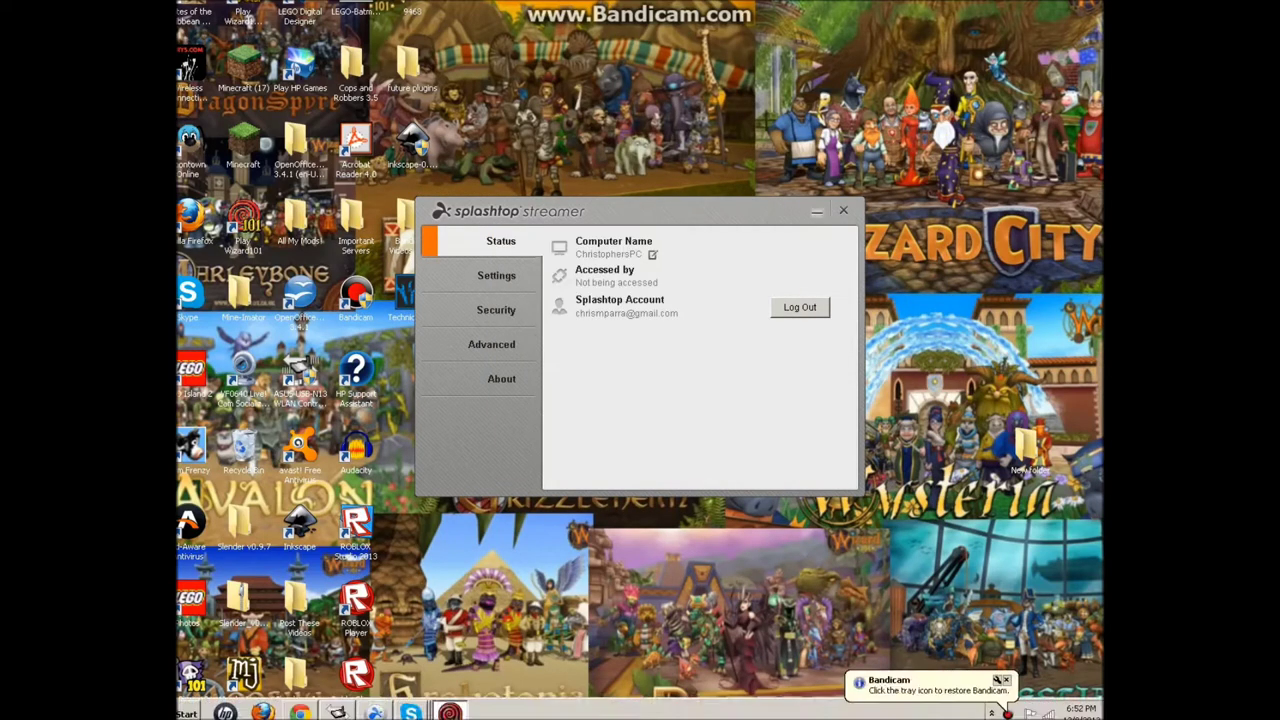
pyautogui.press('Return')
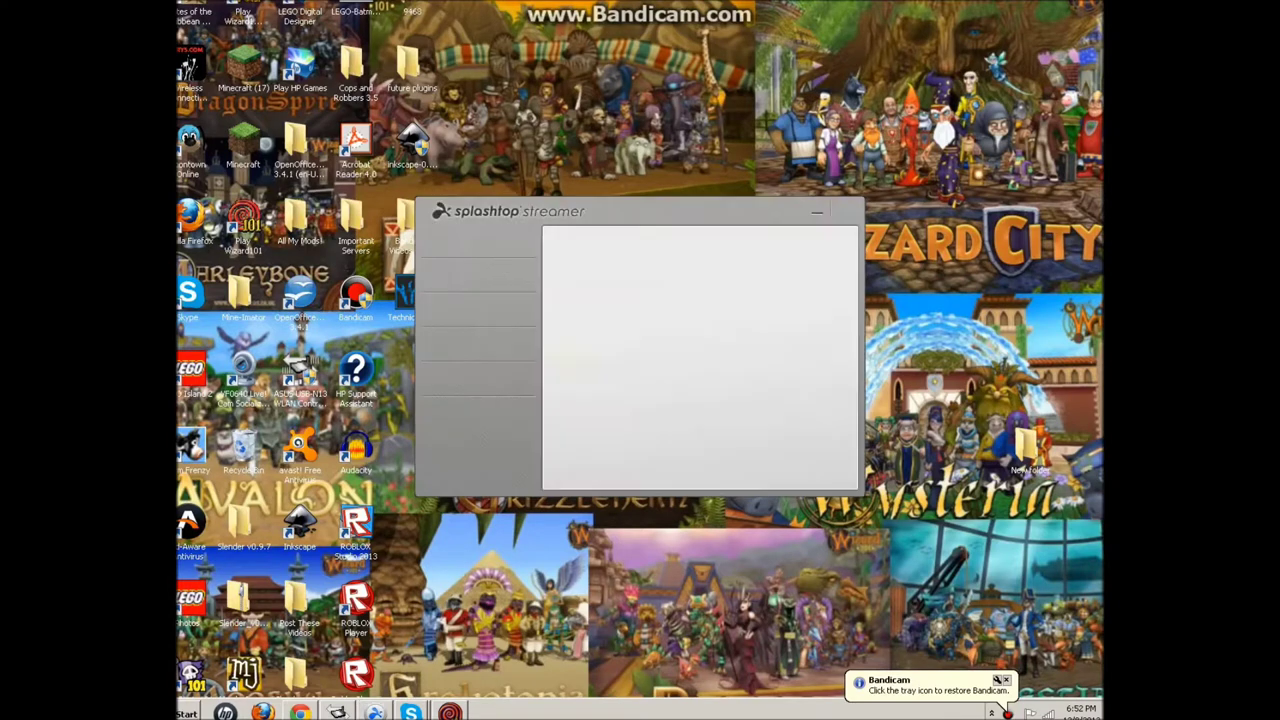
pyautogui.hotkey('alt', 'F4')
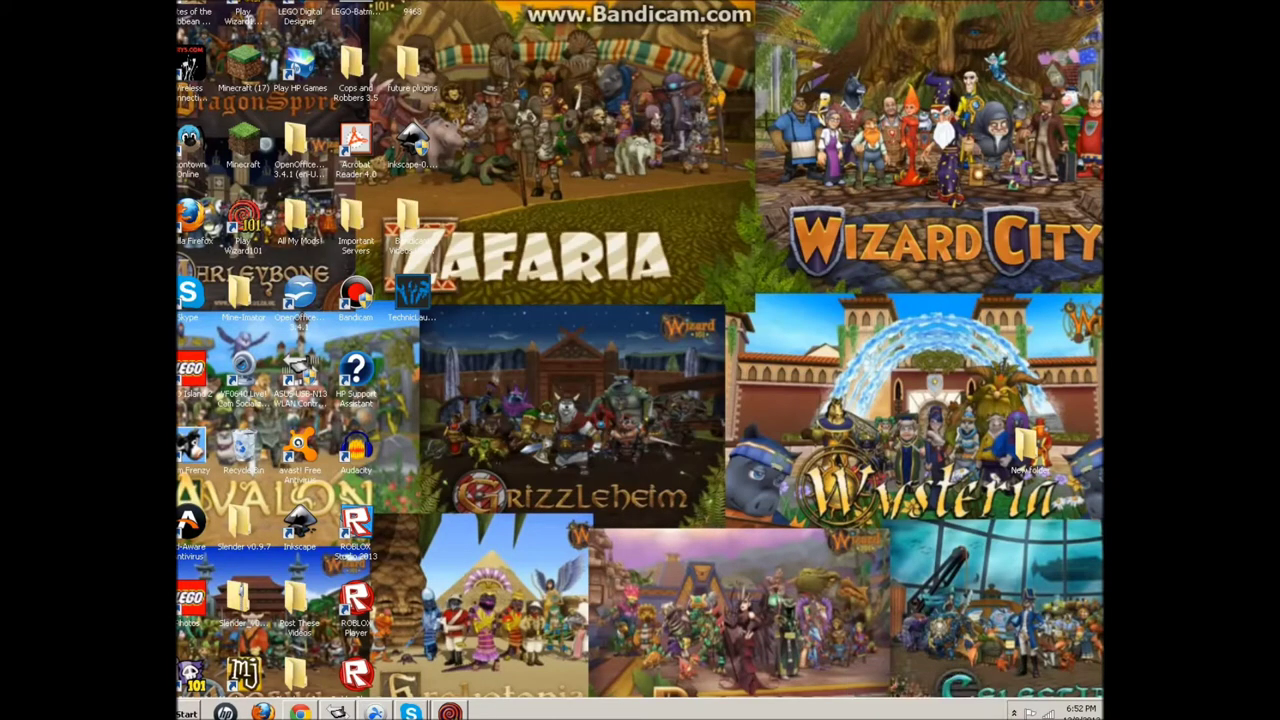
pyautogui.doubleClick(243, 62)
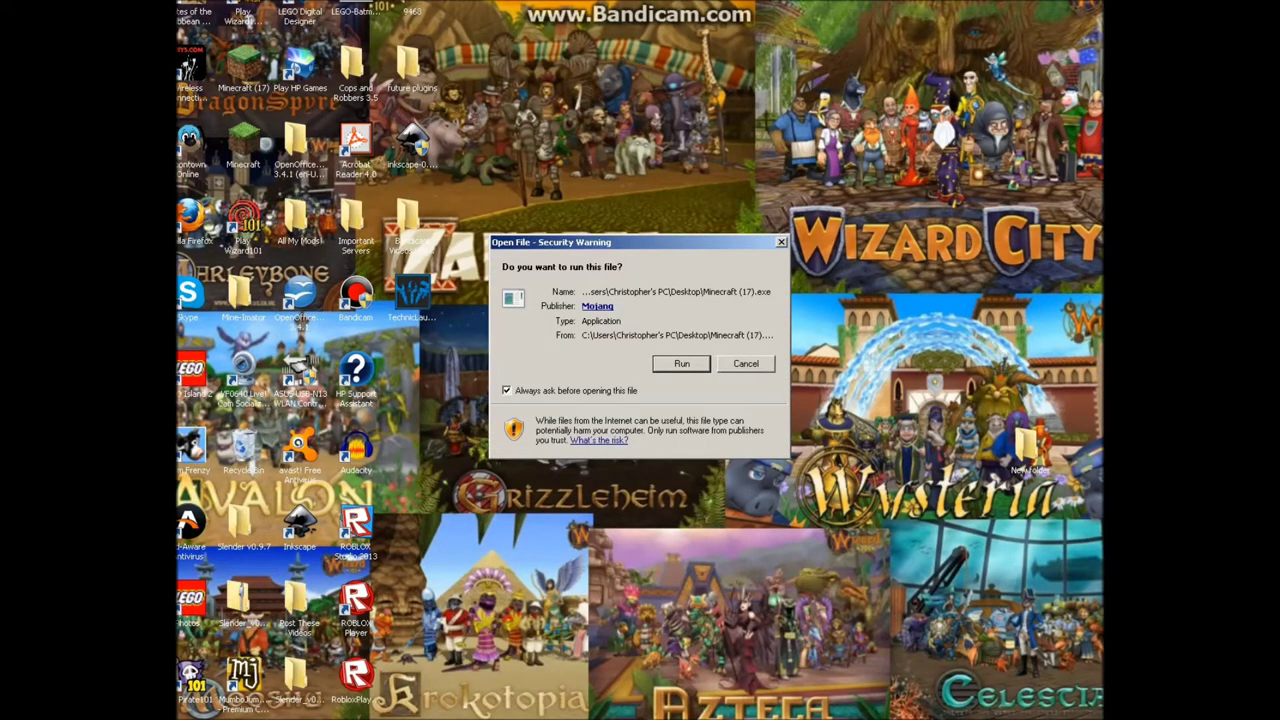
# Step: Launch the Minecraft launcher and select the OptiFine profile in the Profile Editor
pyautogui.press('Return')
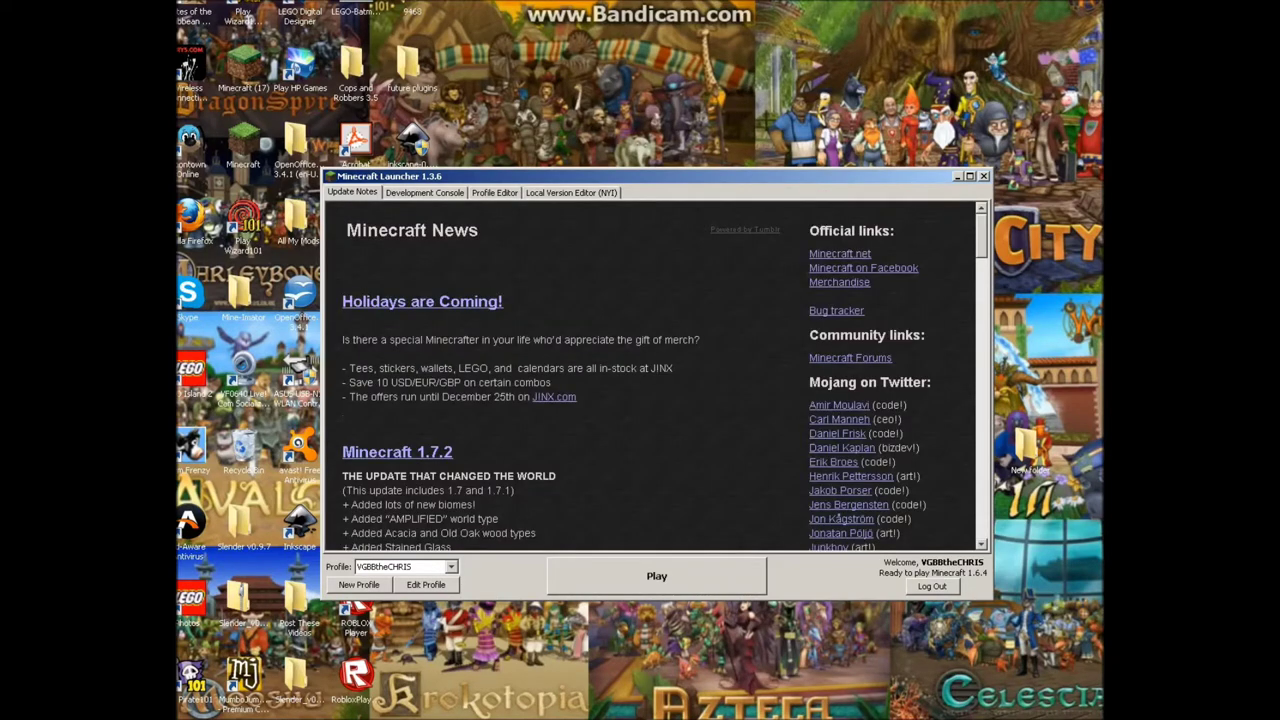
pyautogui.click(424, 192)
pyautogui.click(494, 192)
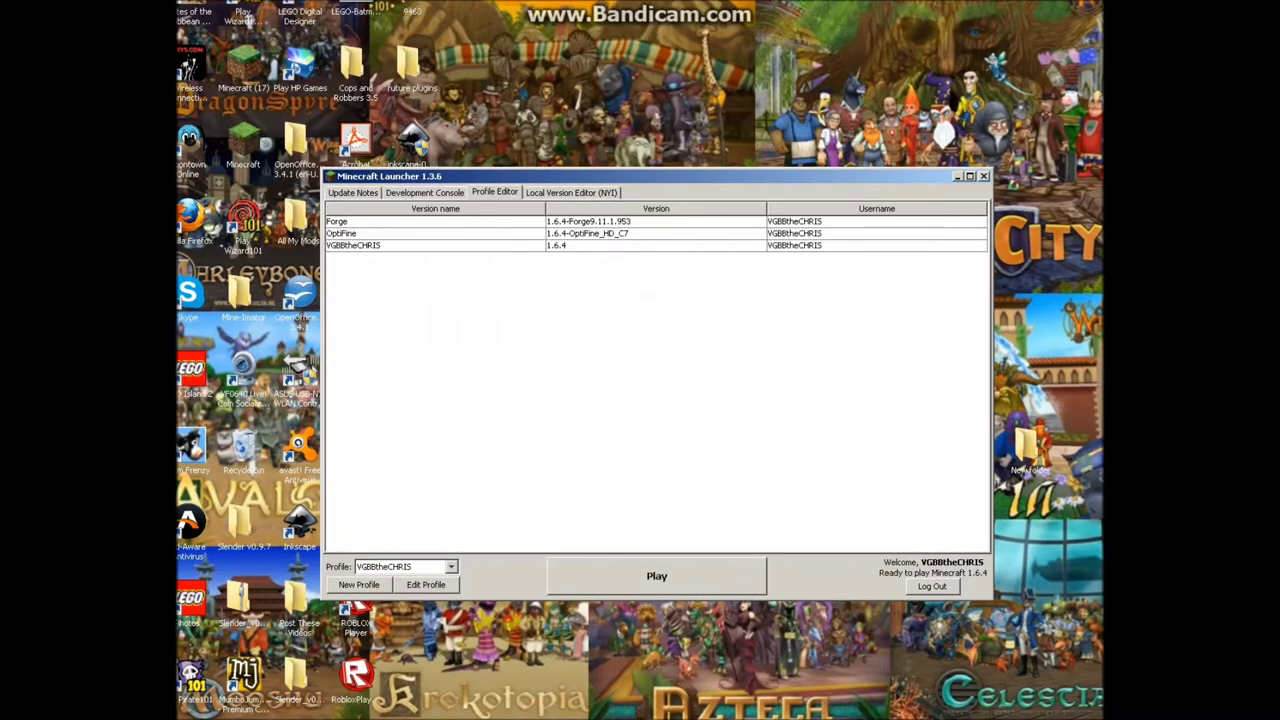
pyautogui.click(345, 233)
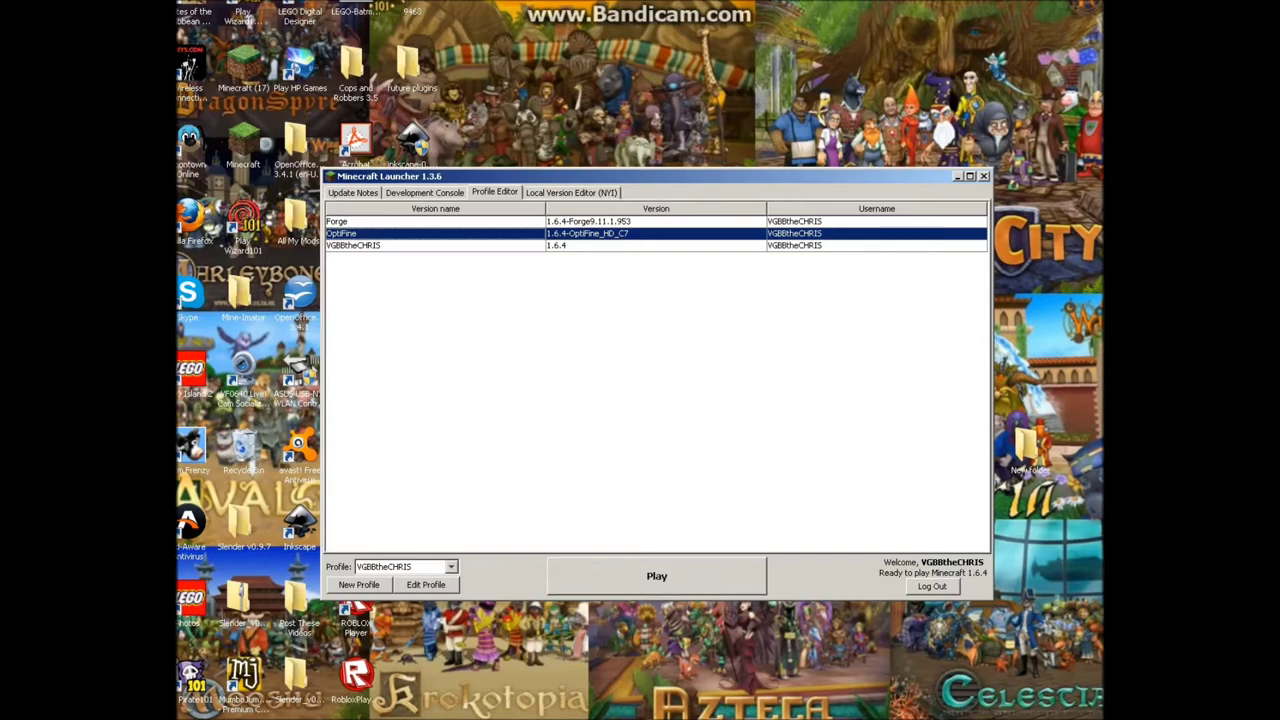
# Step: Delete the OptiFine profile and return to the OptiFine downloads page in Chrome
pyautogui.rightClick(342, 232)
pyautogui.click(378, 271)
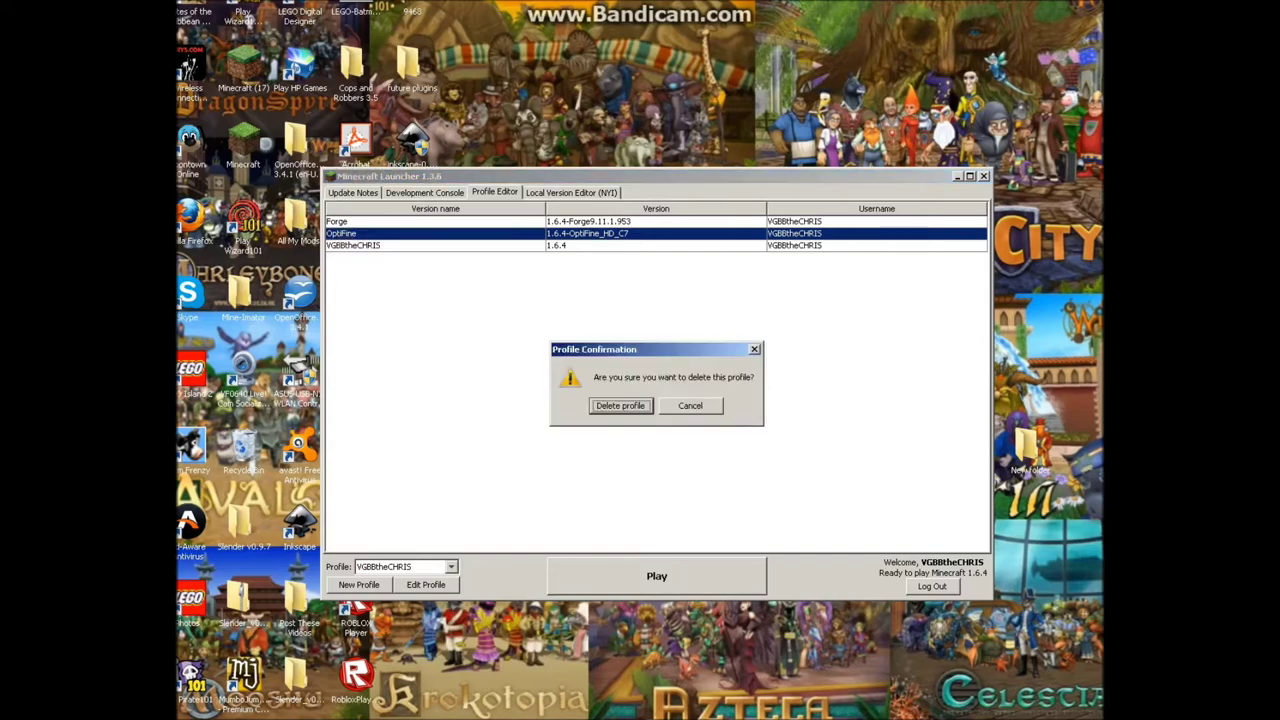
pyautogui.press('Return')
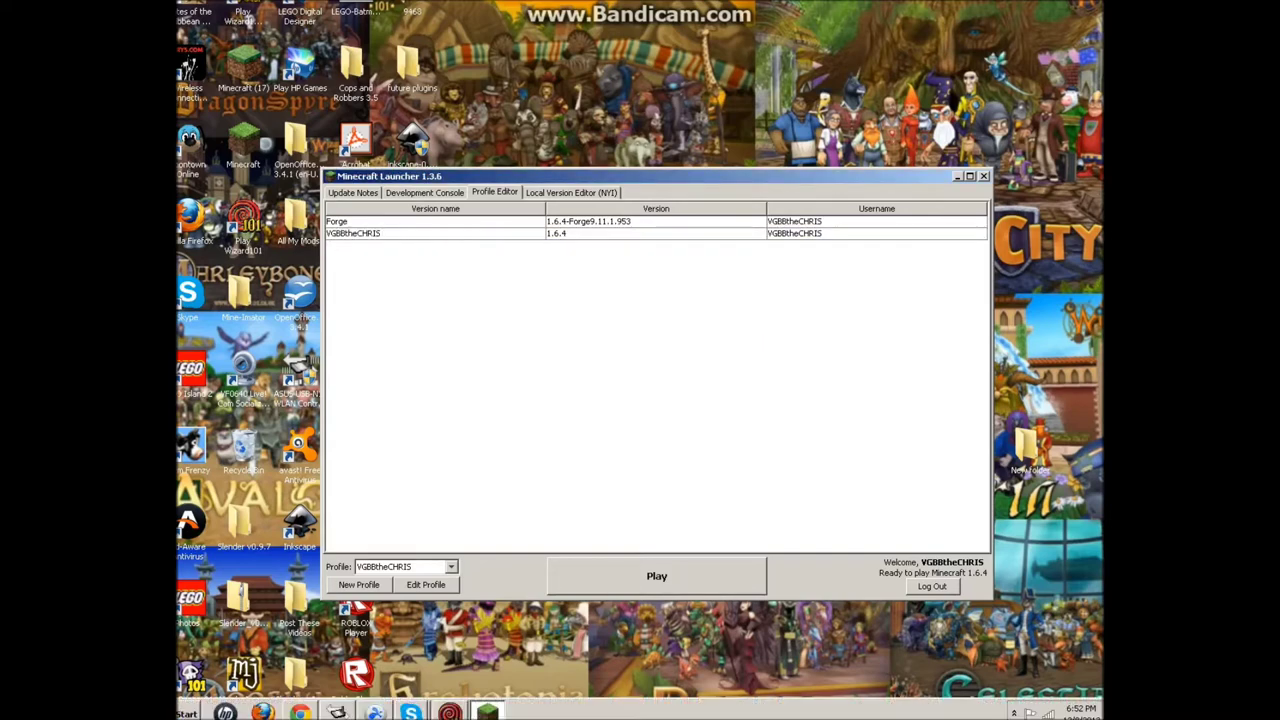
pyautogui.click(300, 712)
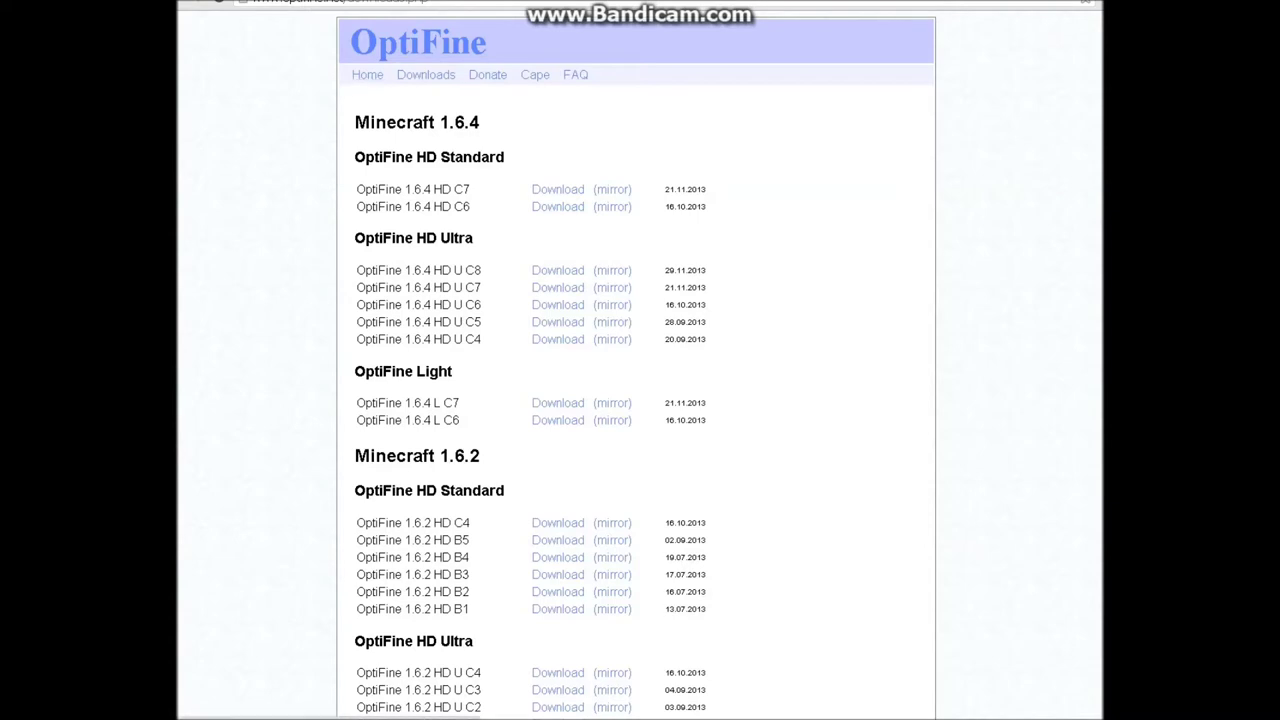
# Step: Go from the optifine.net Home page back to the Downloads list for the 1.6.4 HD C7 release
pyautogui.click(367, 74)
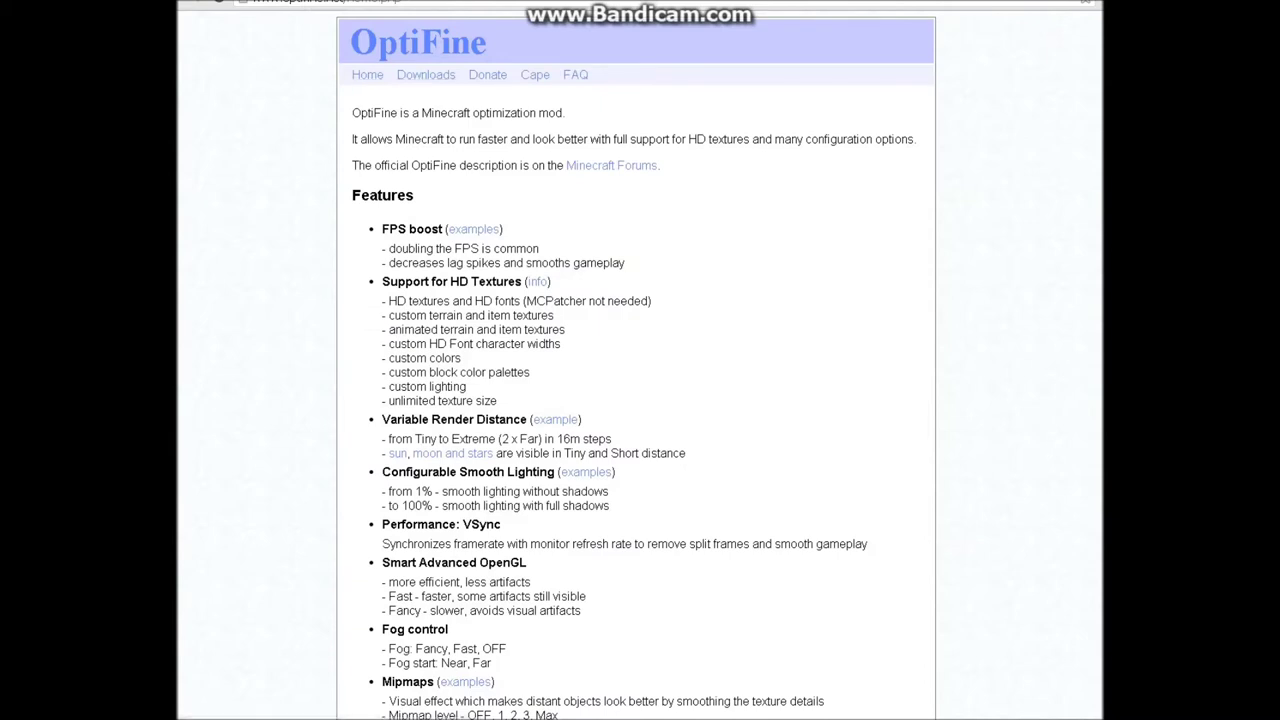
pyautogui.click(426, 74)
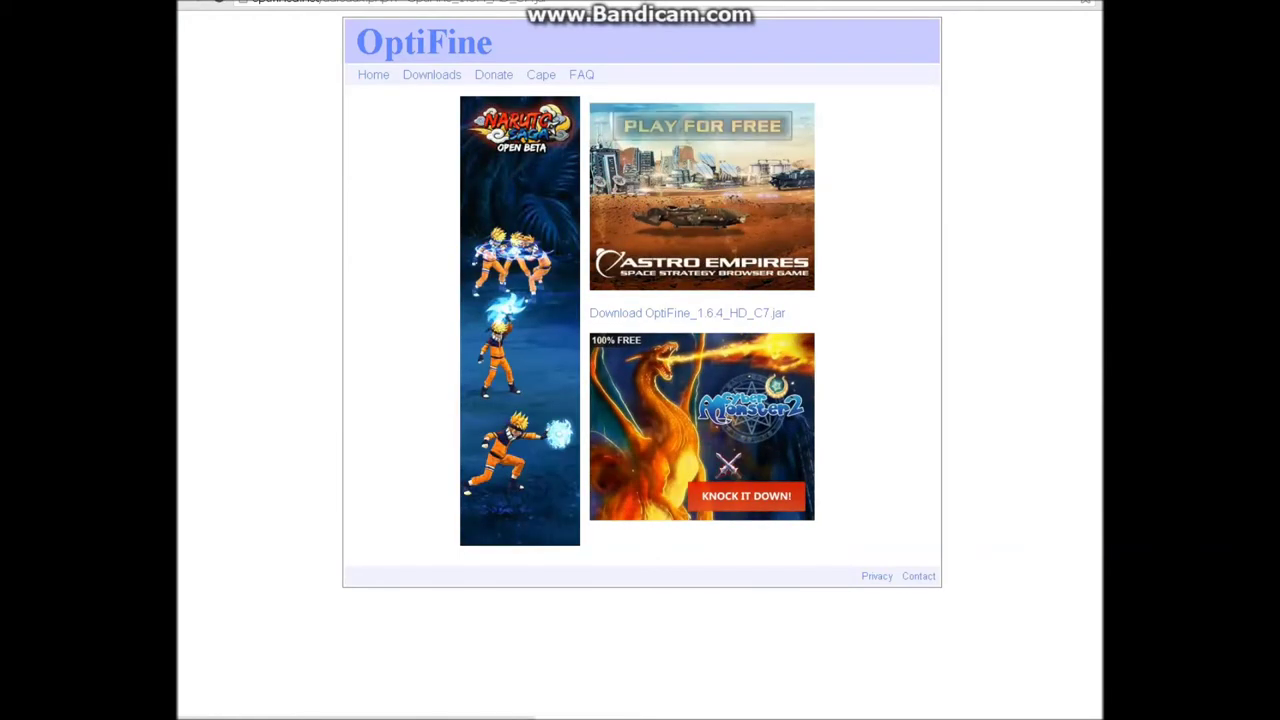
# Step: Download OptiFine_1.6.4_HD_C7.jar and keep it despite Chrome's warning
pyautogui.click(687, 313)
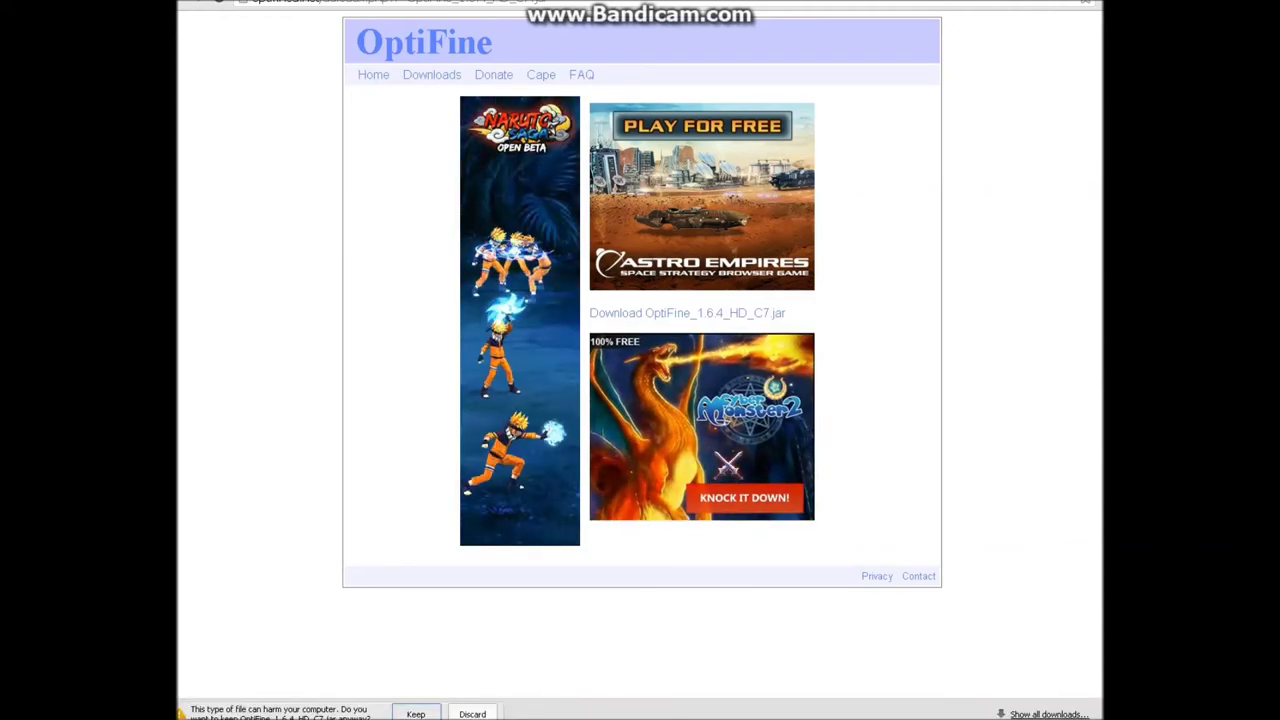
pyautogui.click(415, 714)
pyautogui.click(313, 713)
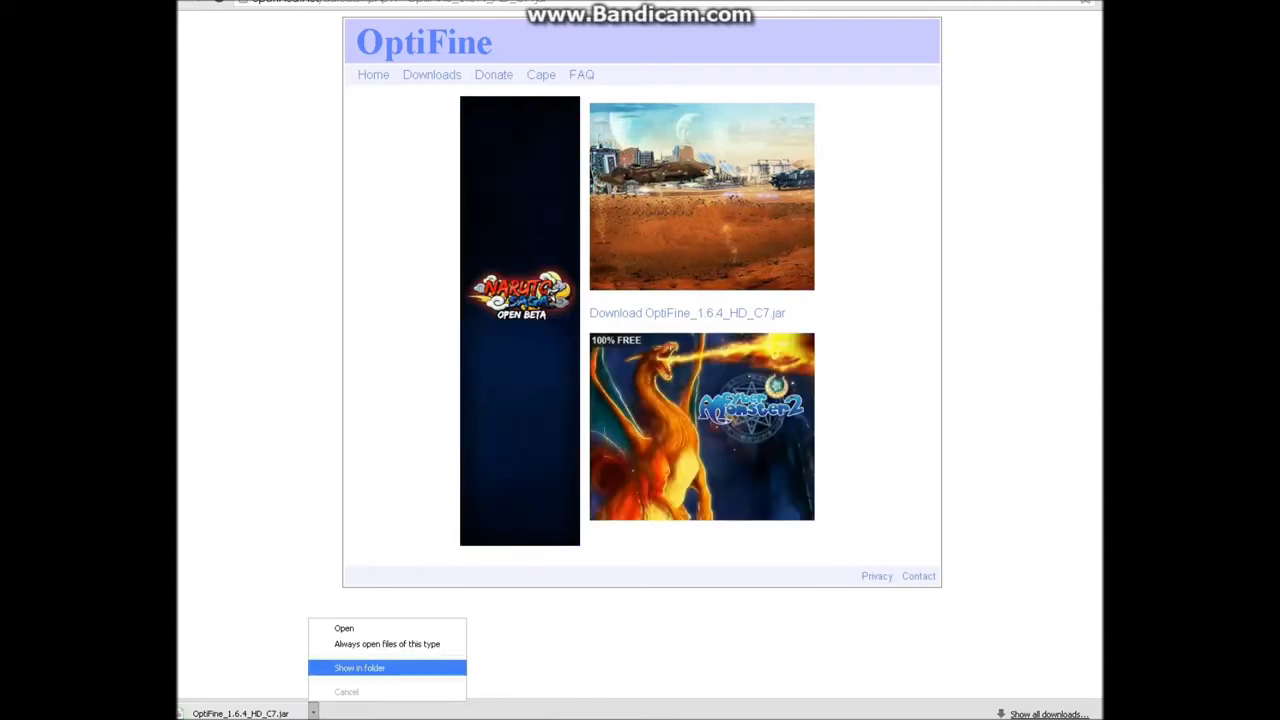
pyautogui.click(360, 667)
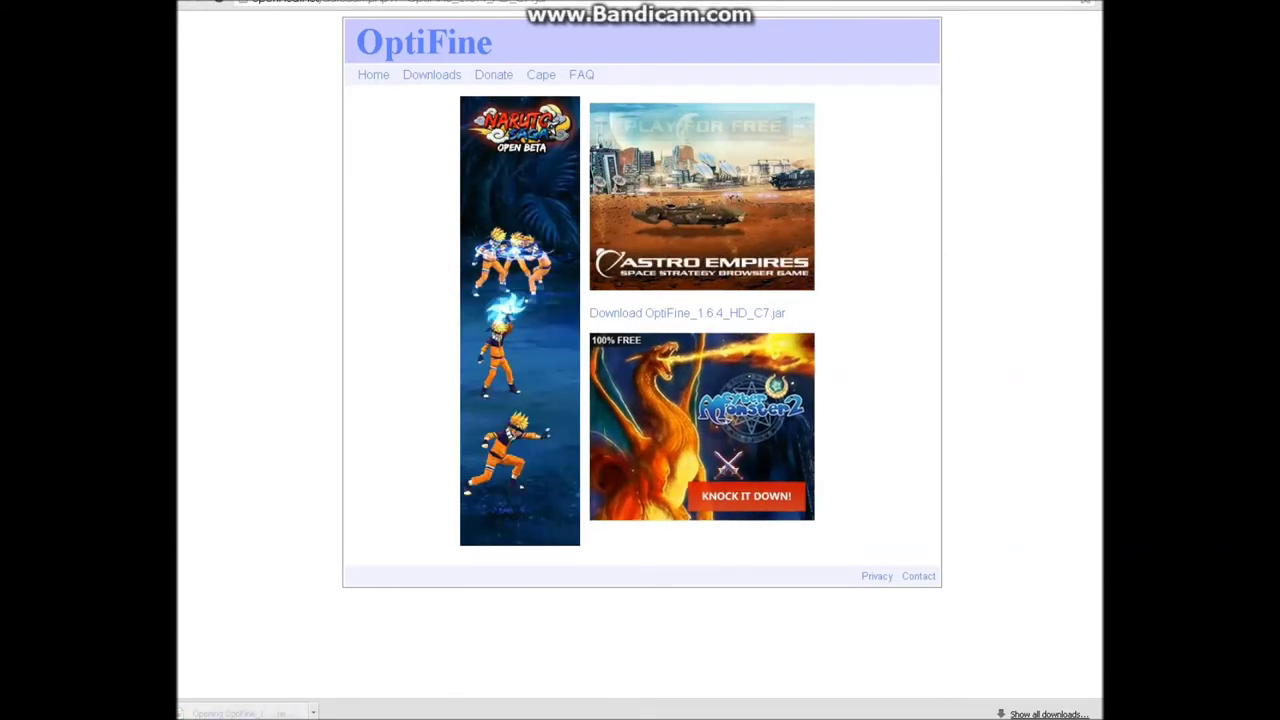
# Step: Run the downloaded jar and install OptiFine HD C7 into the Minecraft launcher
pyautogui.click(240, 713)
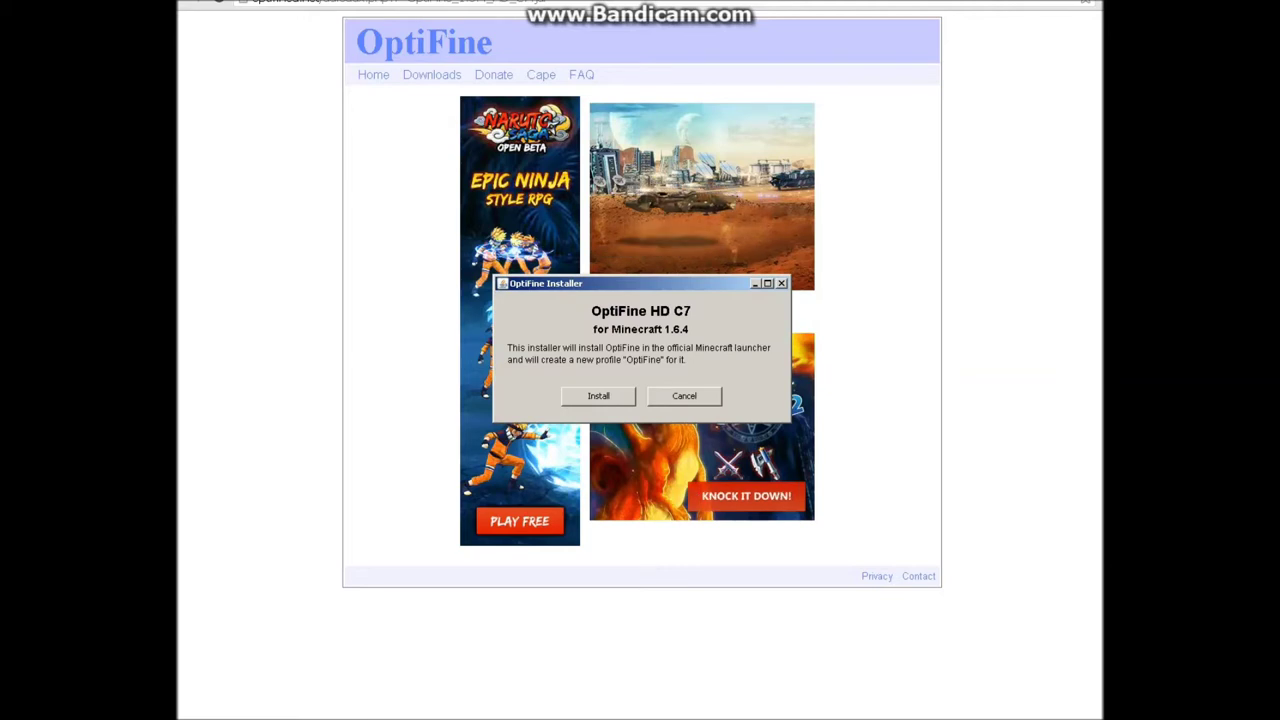
pyautogui.press('Return')
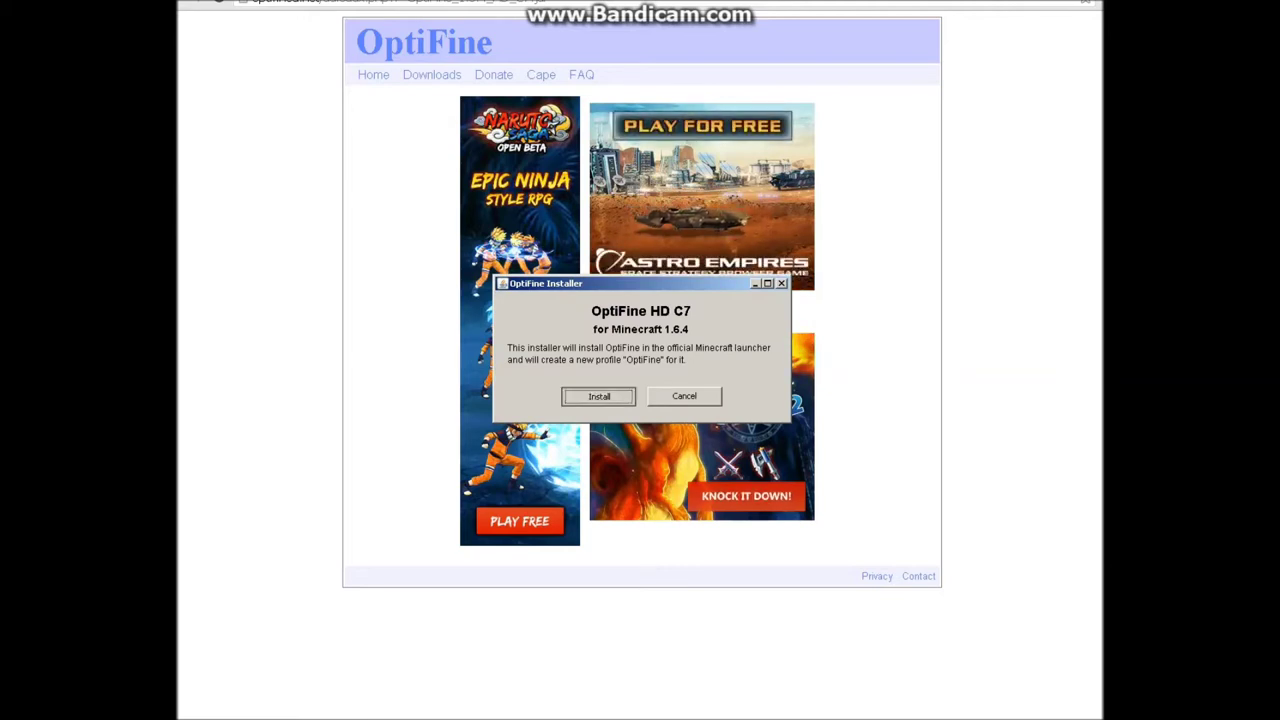
pyautogui.press('Return')
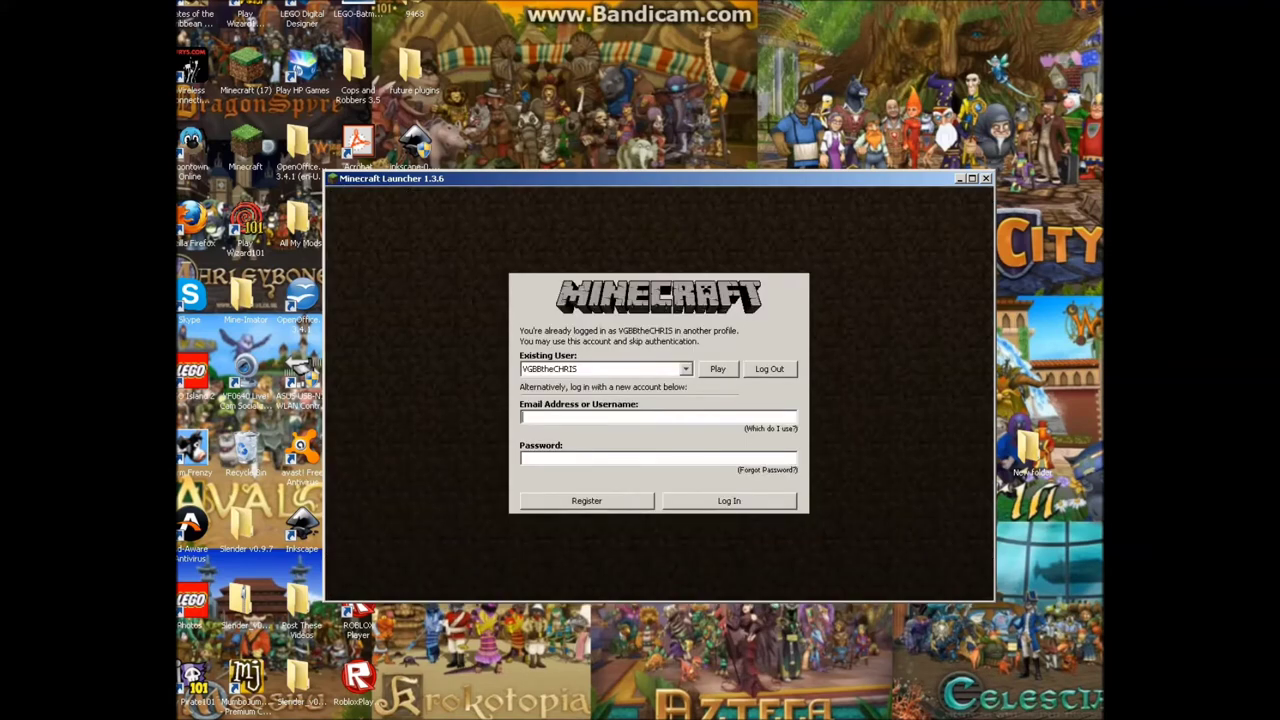
# Step: Log in to the Minecraft account with the account username and password
pyautogui.hotkey('ctrl', 'a')
pyautogui.press('BackSpace')
pyautogui.press('Return')
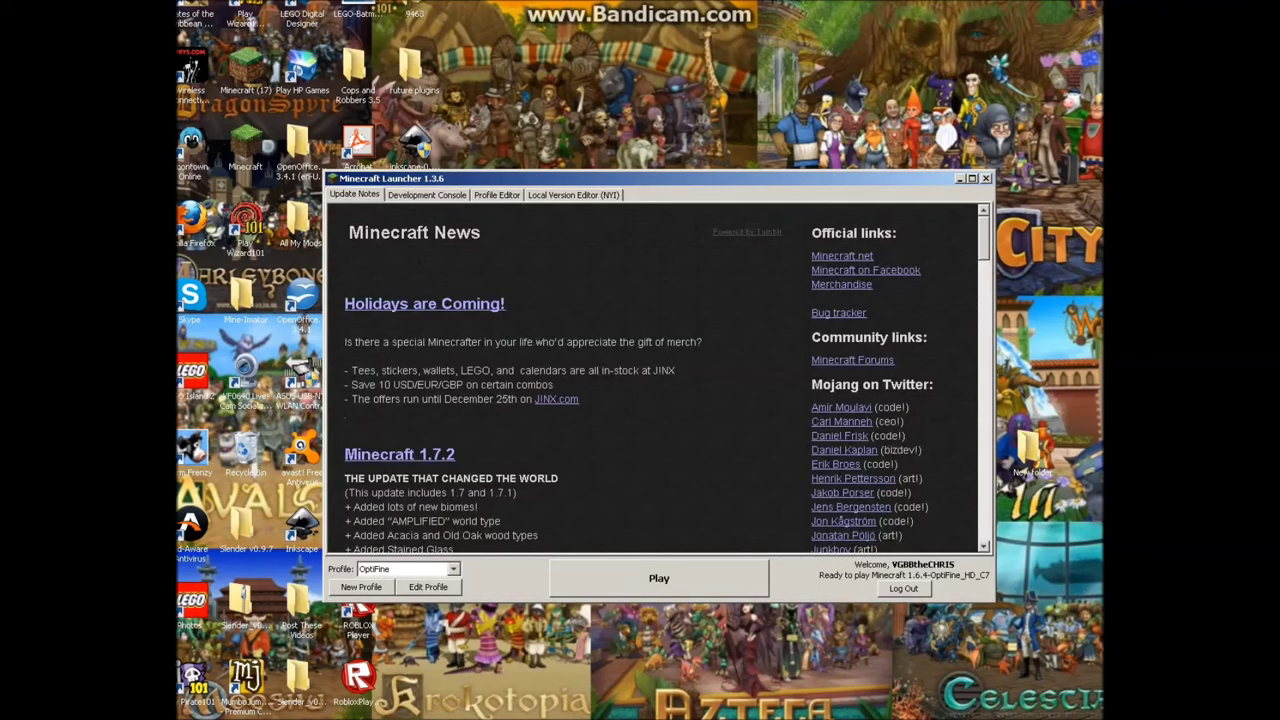
# Step: Choose the OptiFine profile and play Minecraft 1.6.4
pyautogui.click(405, 568)
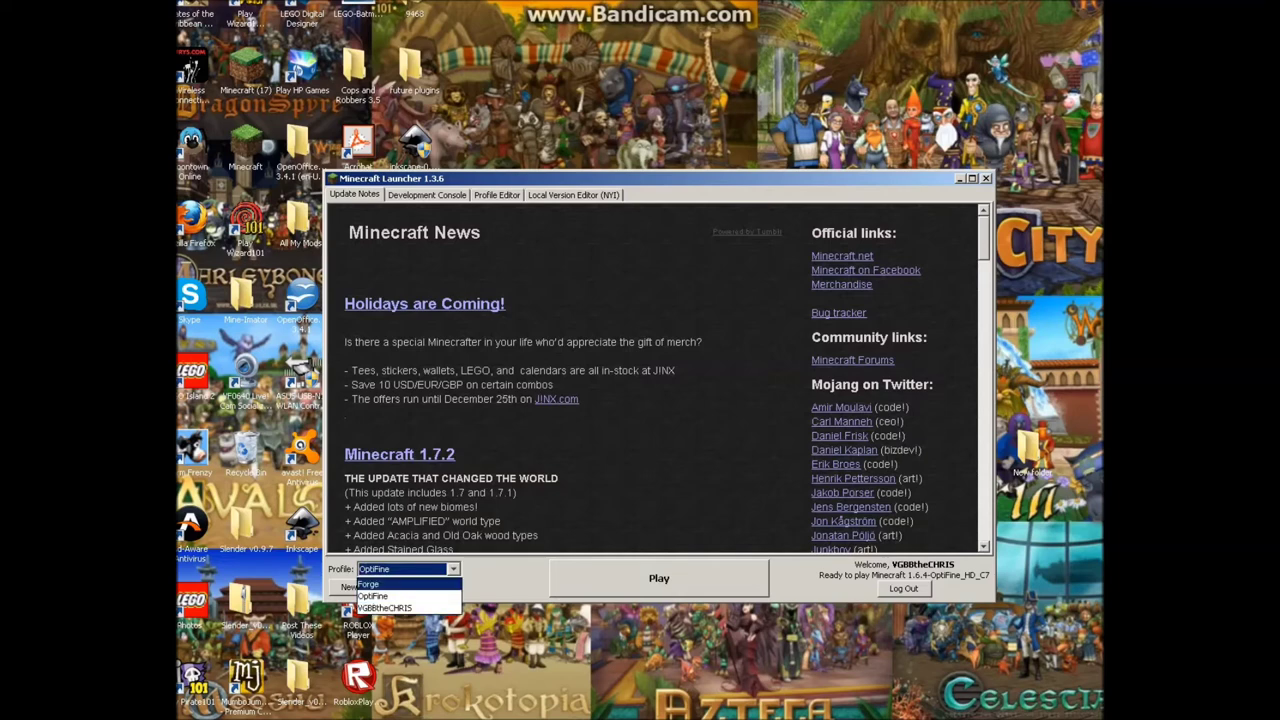
pyautogui.click(373, 595)
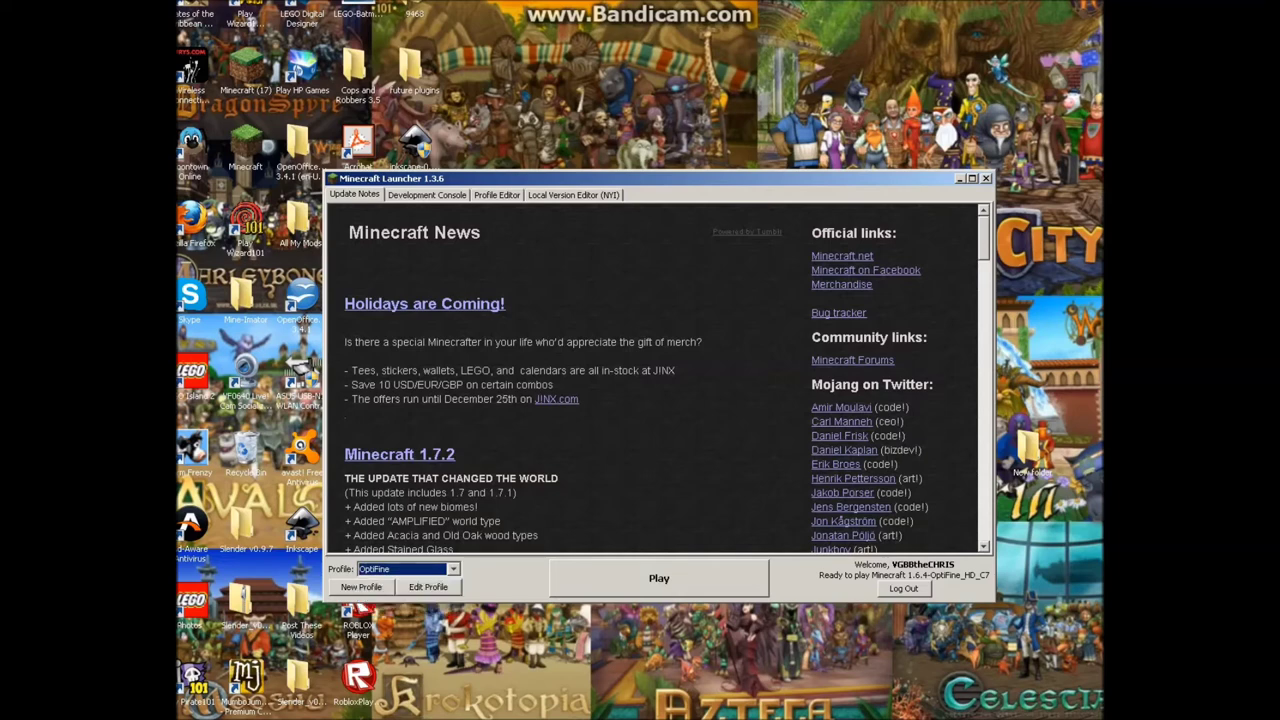
pyautogui.click(659, 578)
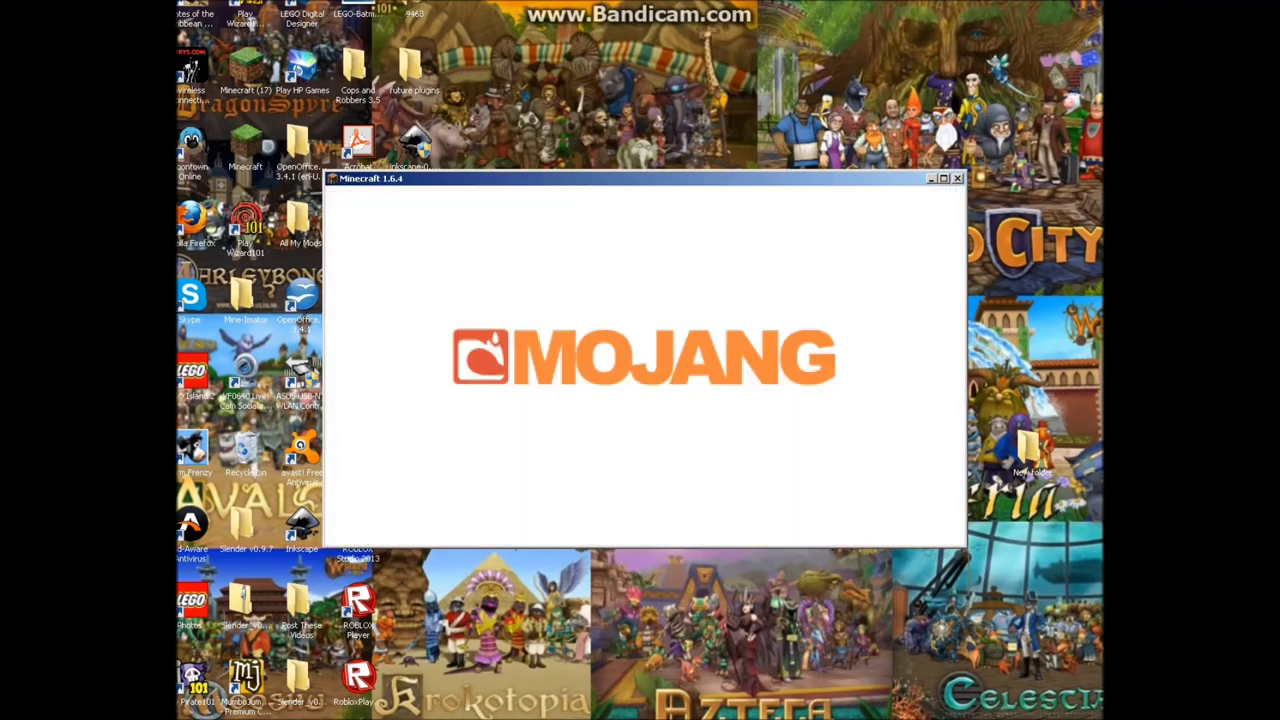
# Step: Start a new singleplayer world with the game mode set to Creative
pyautogui.click(643, 362)
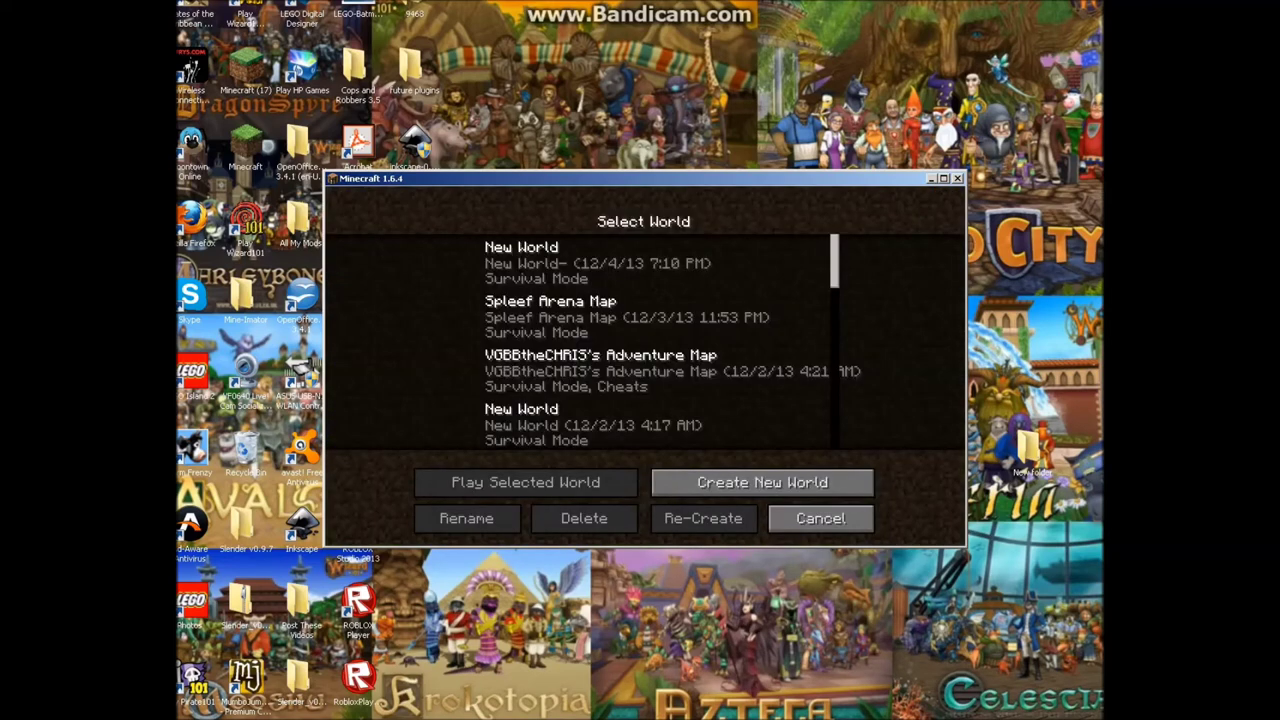
pyautogui.click(763, 483)
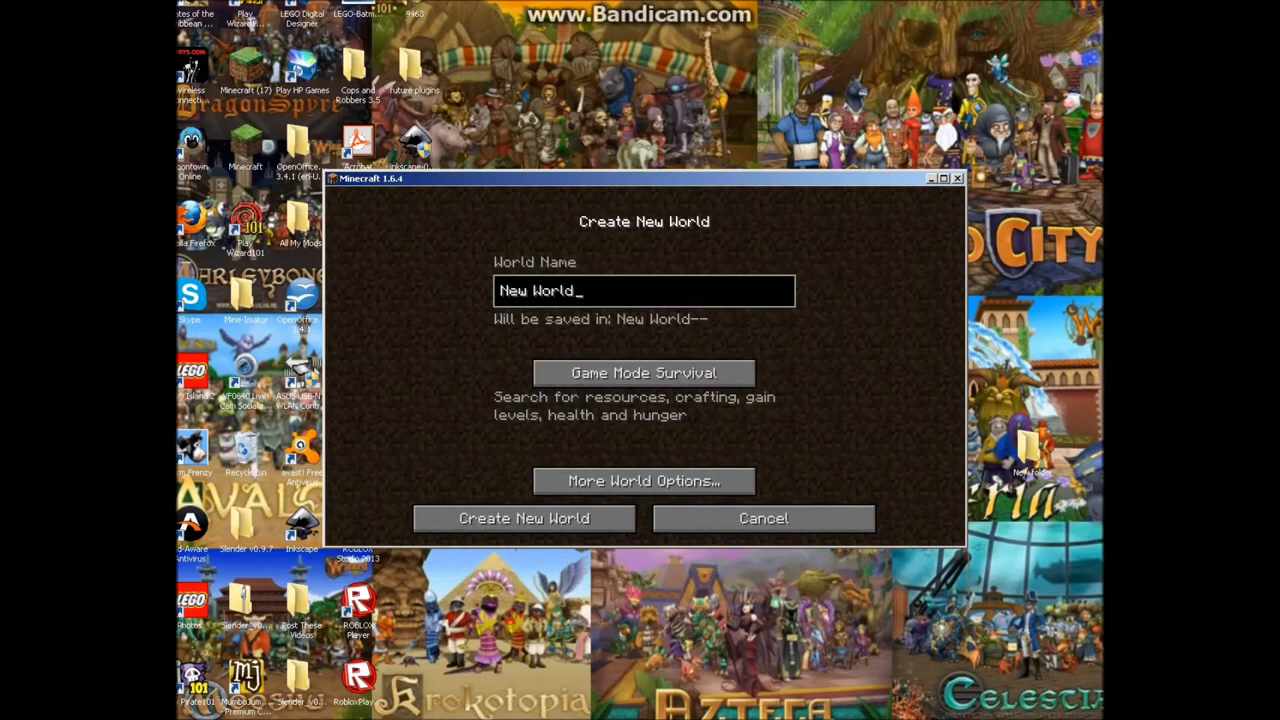
pyautogui.click(643, 373)
pyautogui.click(643, 373)
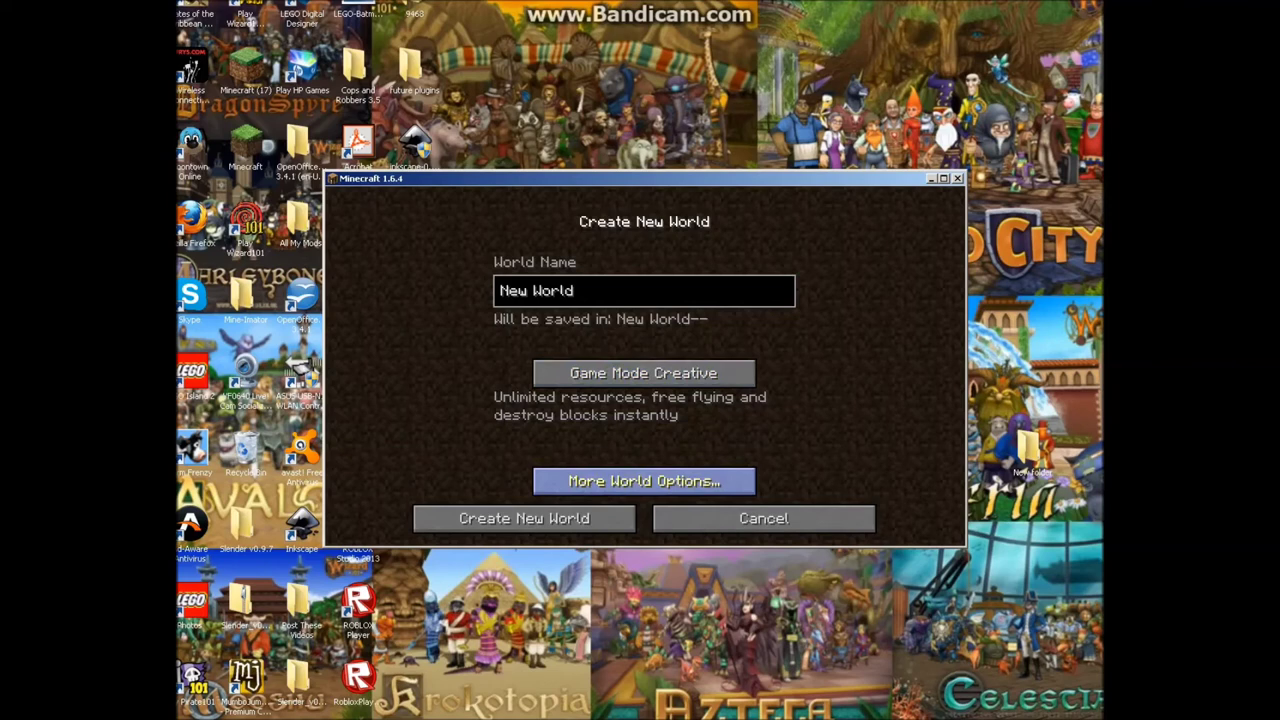
# Step: In More World Options, toggle Allow Cheats off and on, then create the world
pyautogui.click(643, 481)
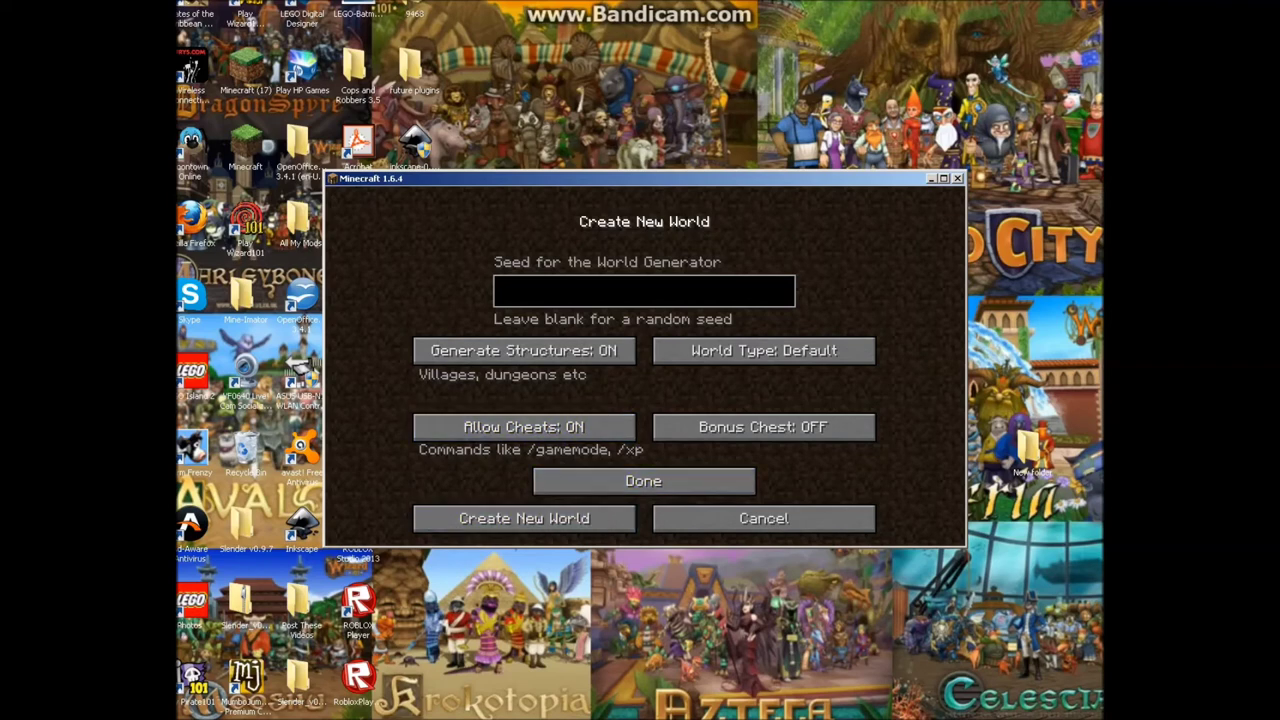
pyautogui.click(643, 481)
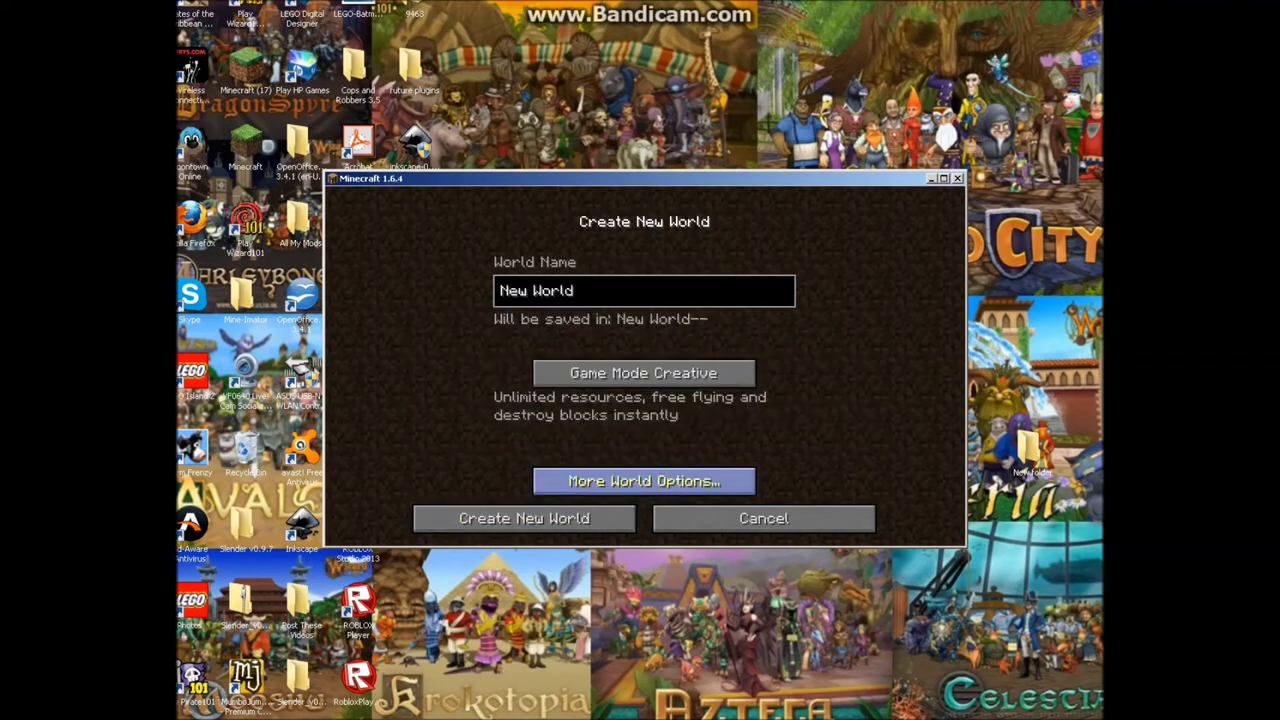
pyautogui.click(643, 481)
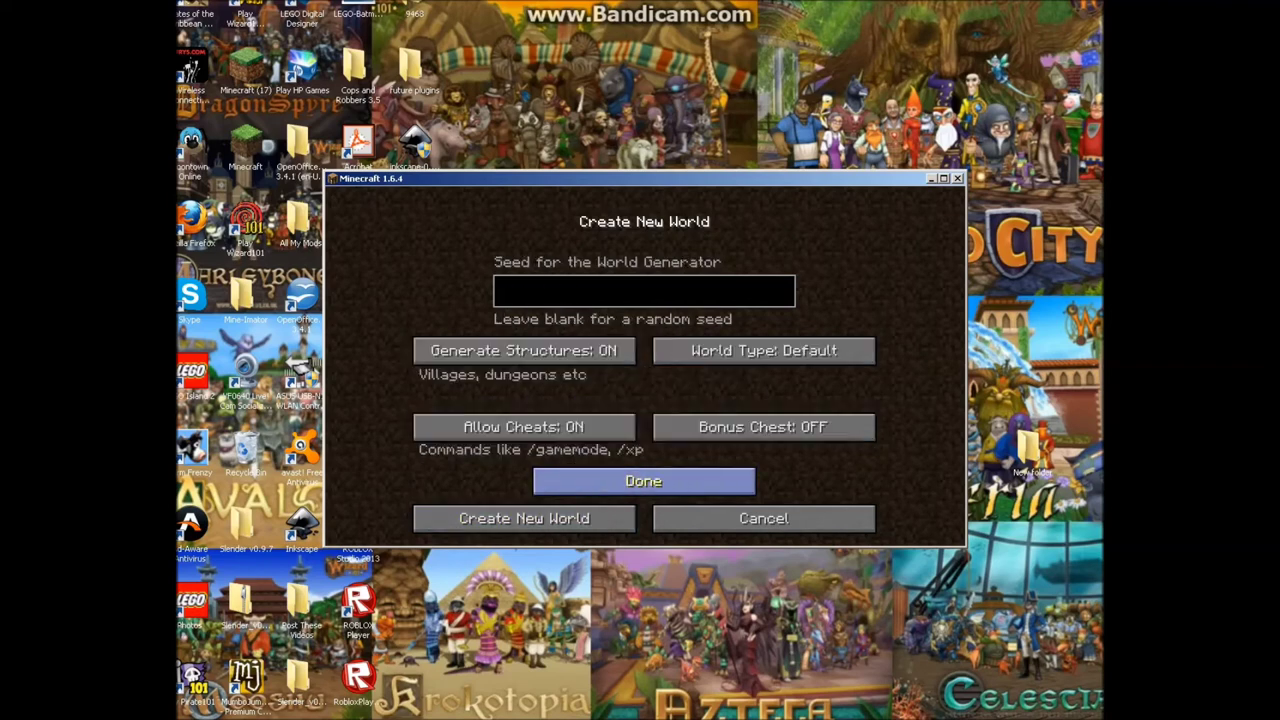
pyautogui.click(524, 426)
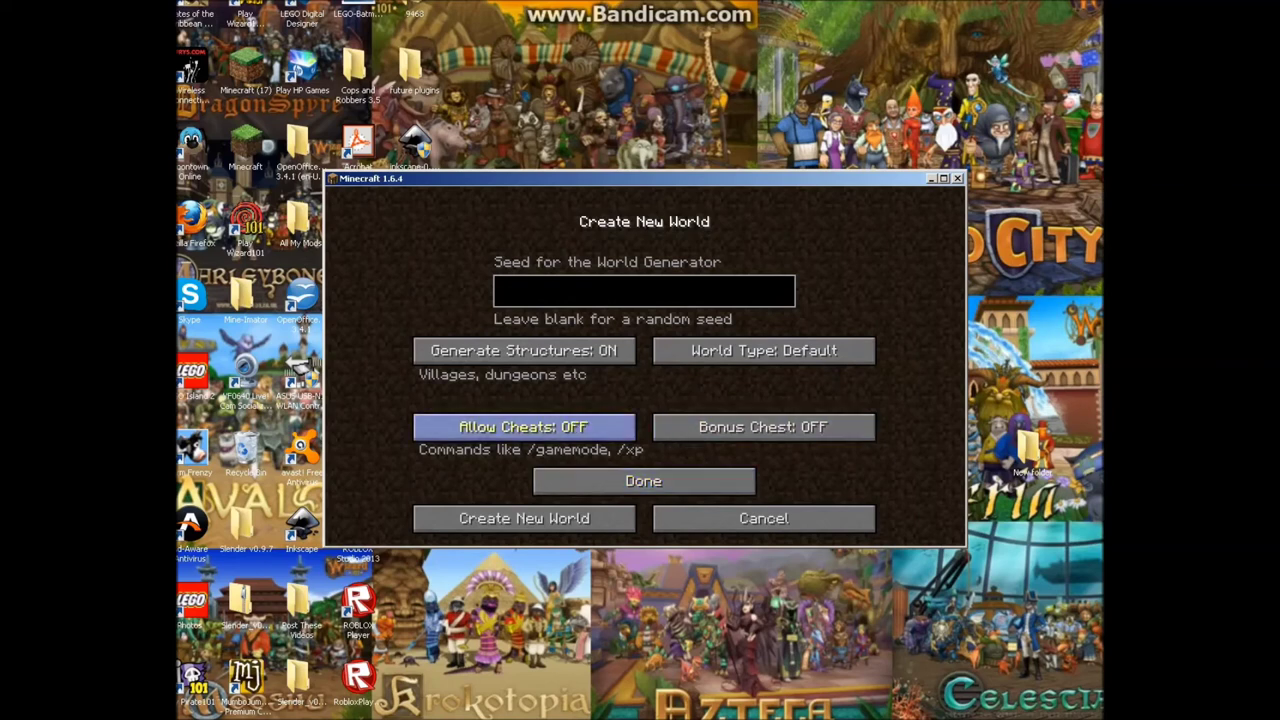
pyautogui.click(524, 426)
pyautogui.click(524, 518)
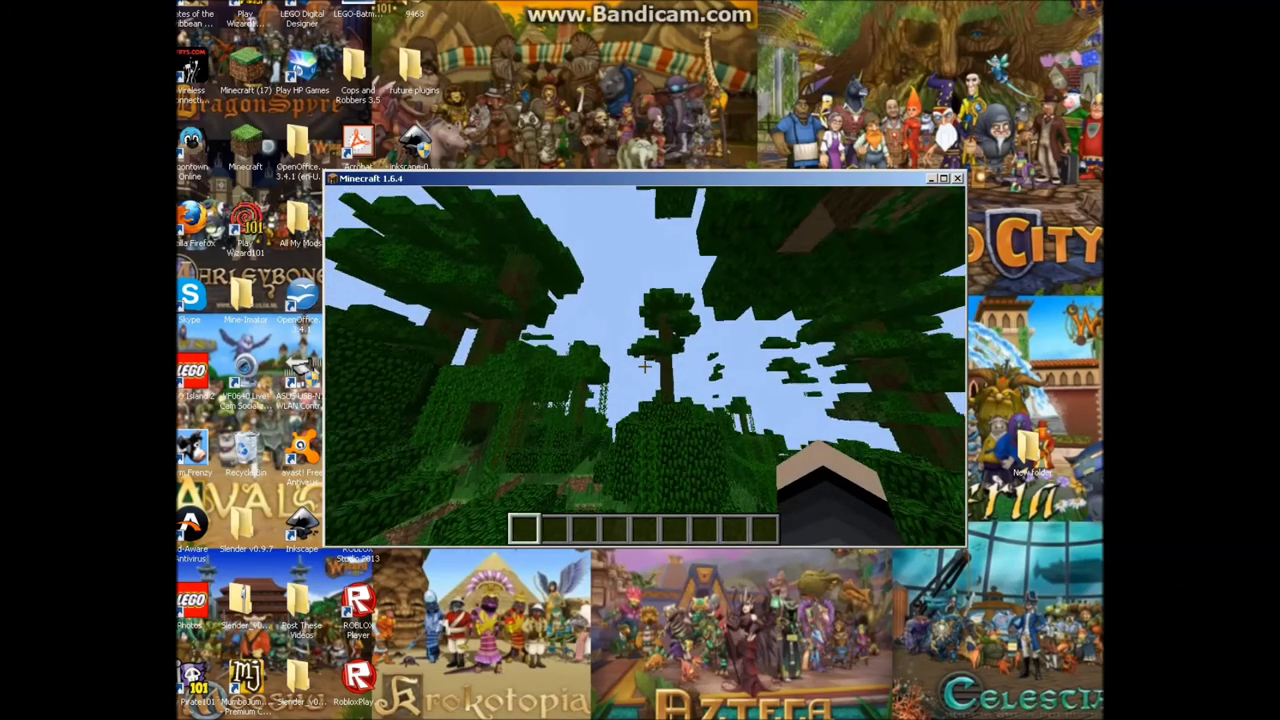
# Step: Fly above the jungle canopy and look at the Controls options before resuming
pyautogui.press('space')
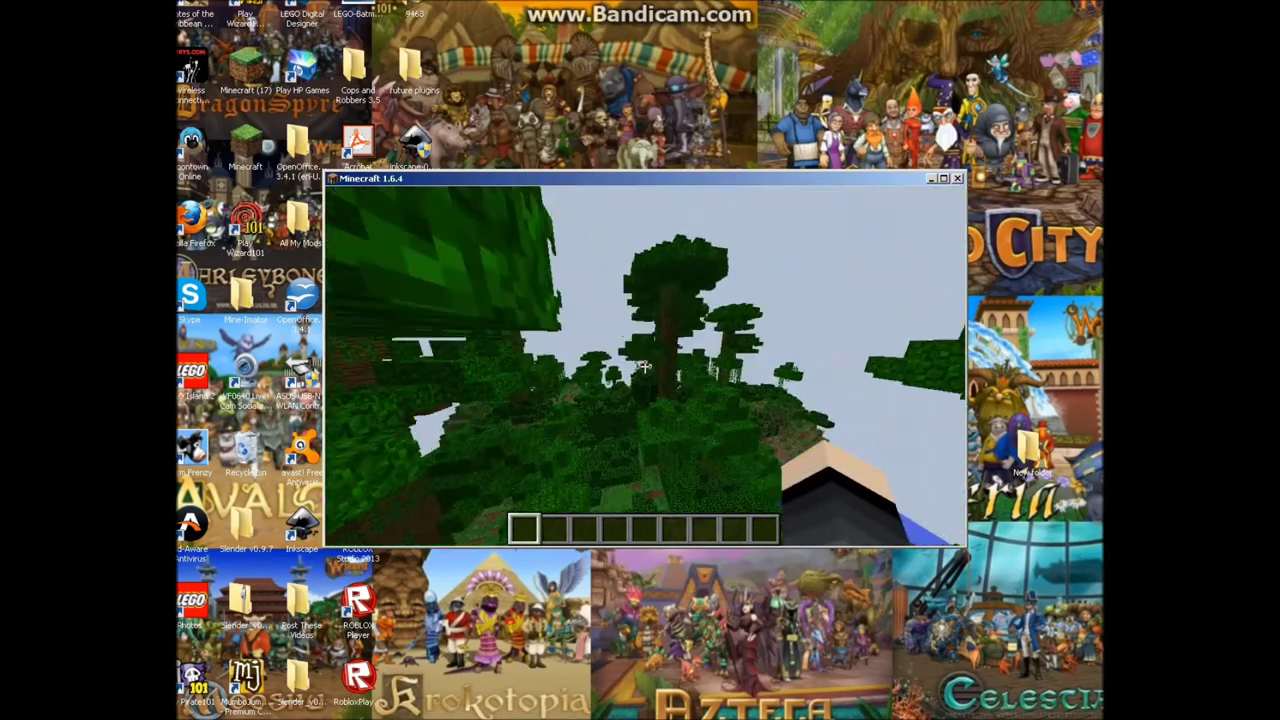
pyautogui.press('s')
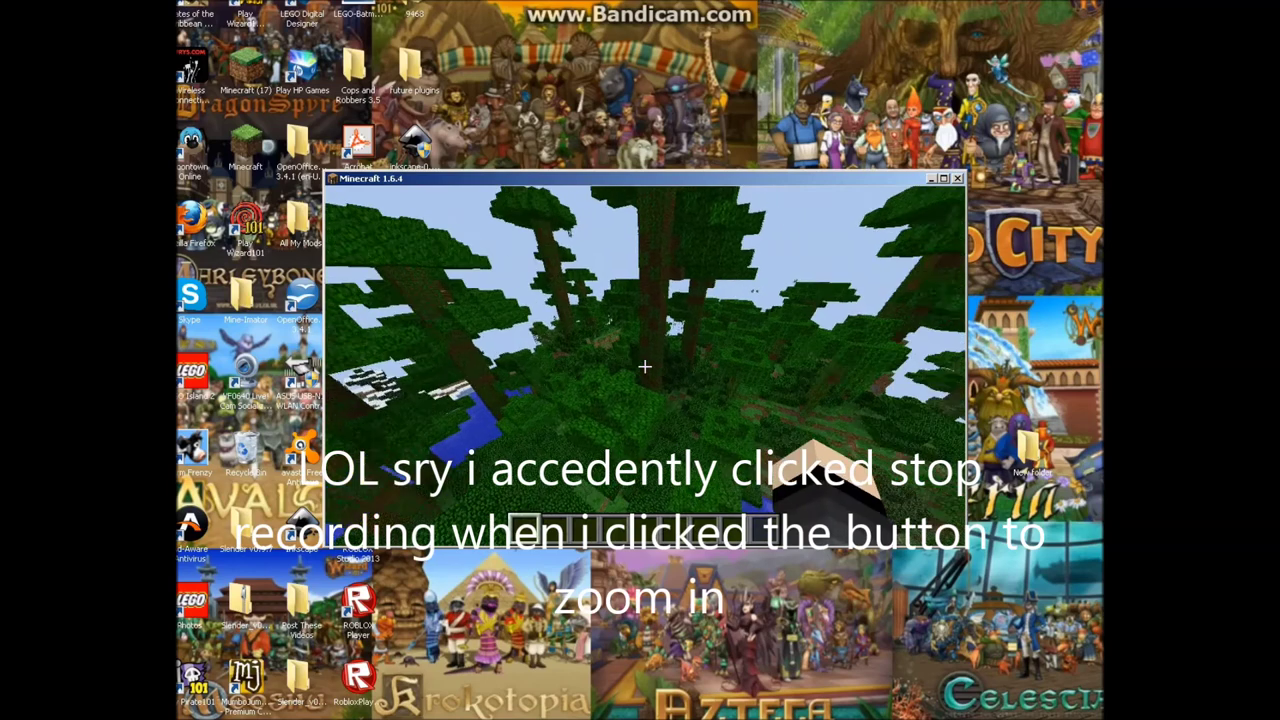
pyautogui.press('Escape')
pyautogui.click(540, 402)
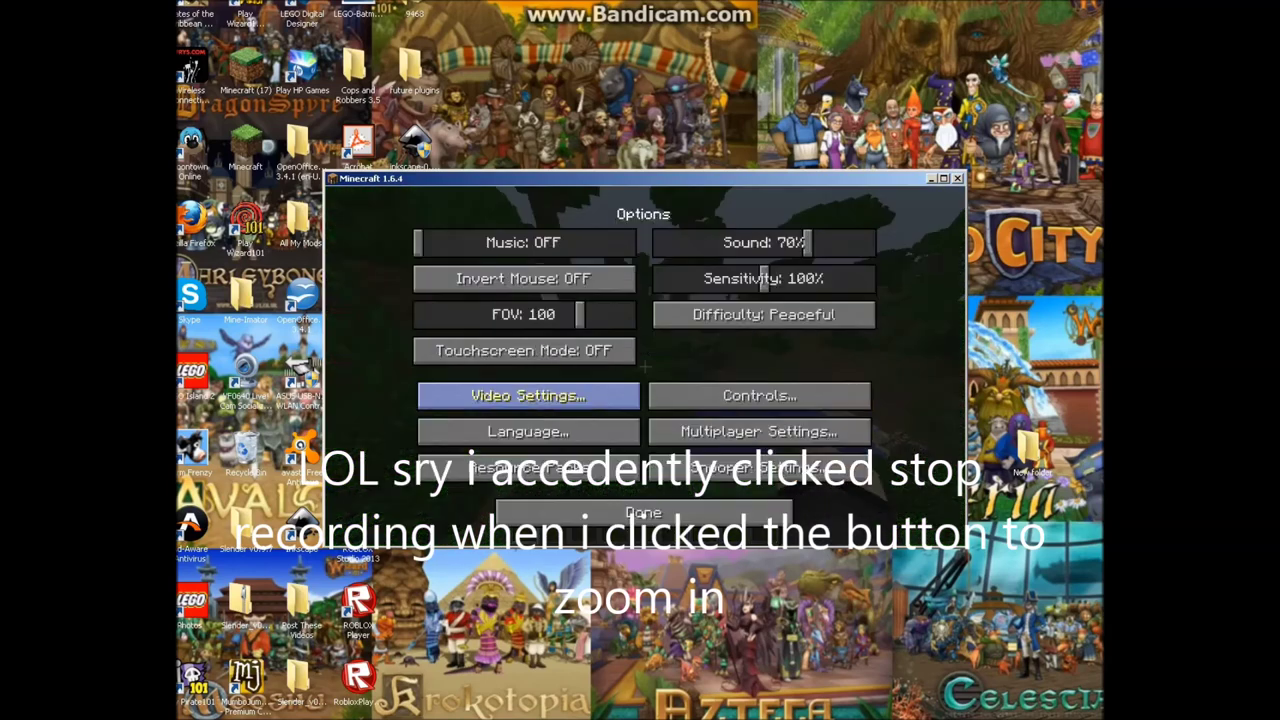
pyautogui.click(720, 400)
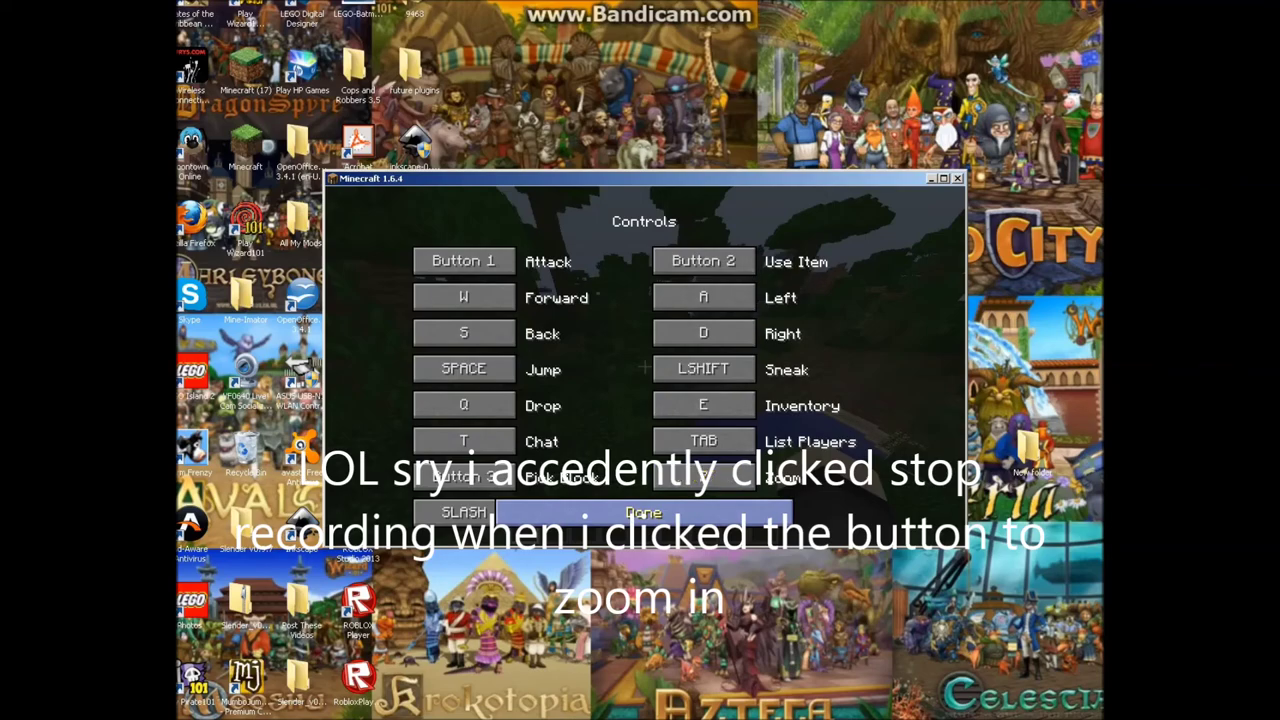
pyautogui.click(643, 512)
pyautogui.click(643, 302)
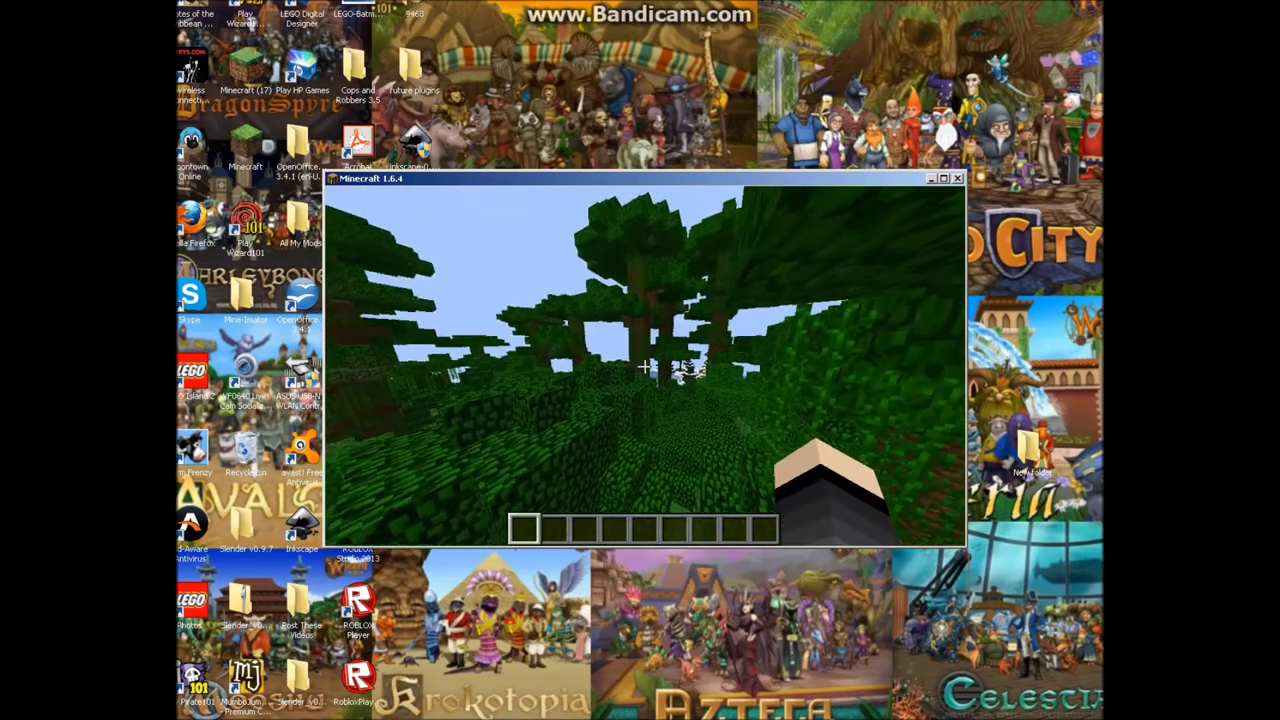
# Step: Cycle through the camera perspectives with F5 and glance at the creative inventory and options
pyautogui.press('F5')
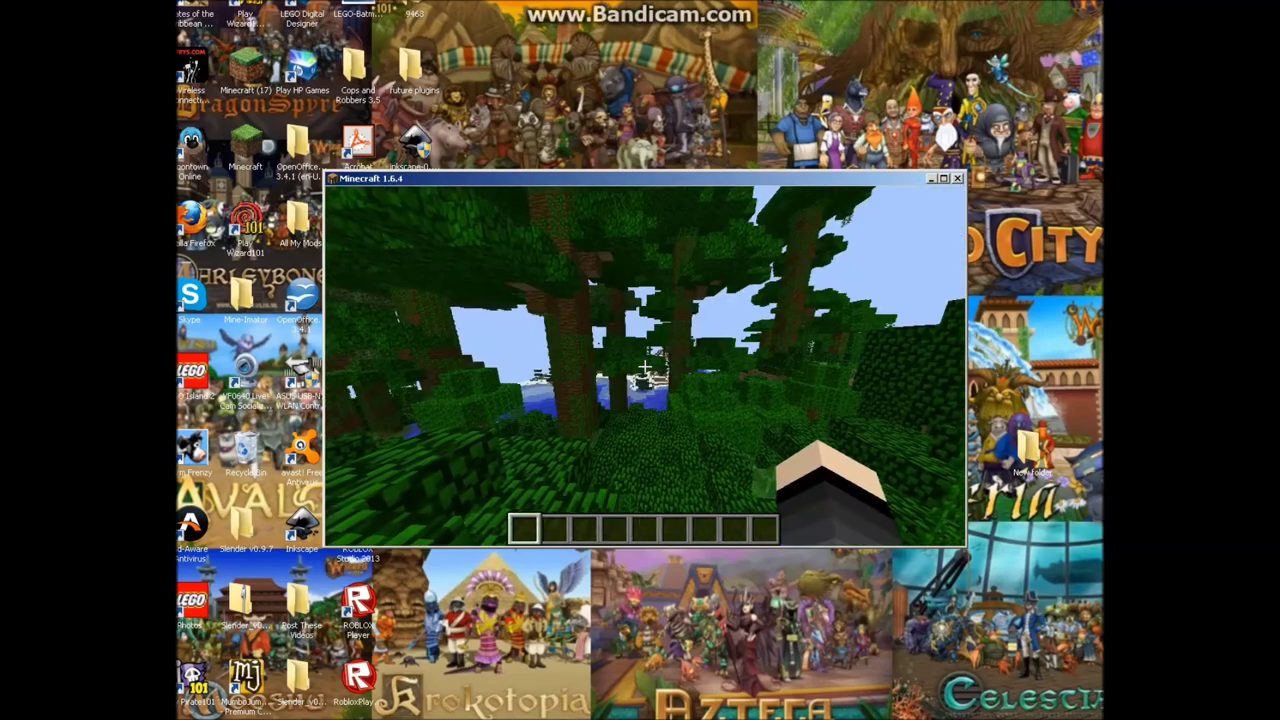
pyautogui.press('F5')
pyautogui.press('F5')
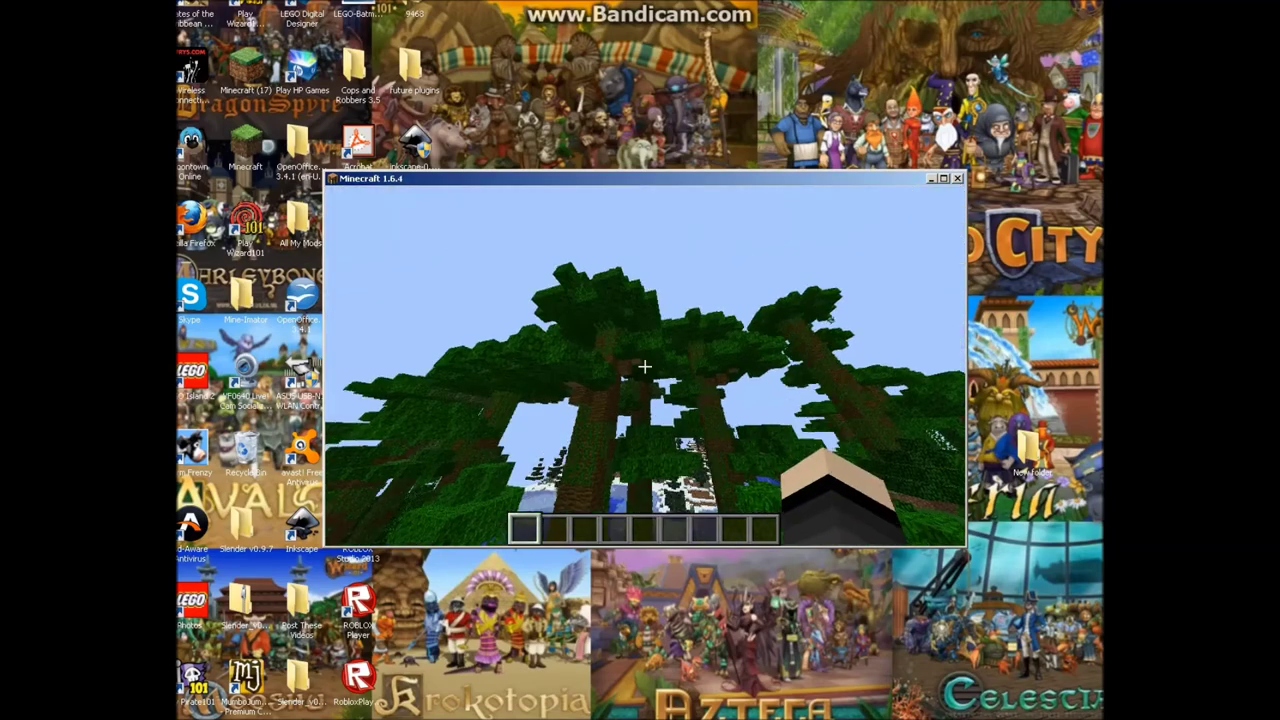
pyautogui.press('F5')
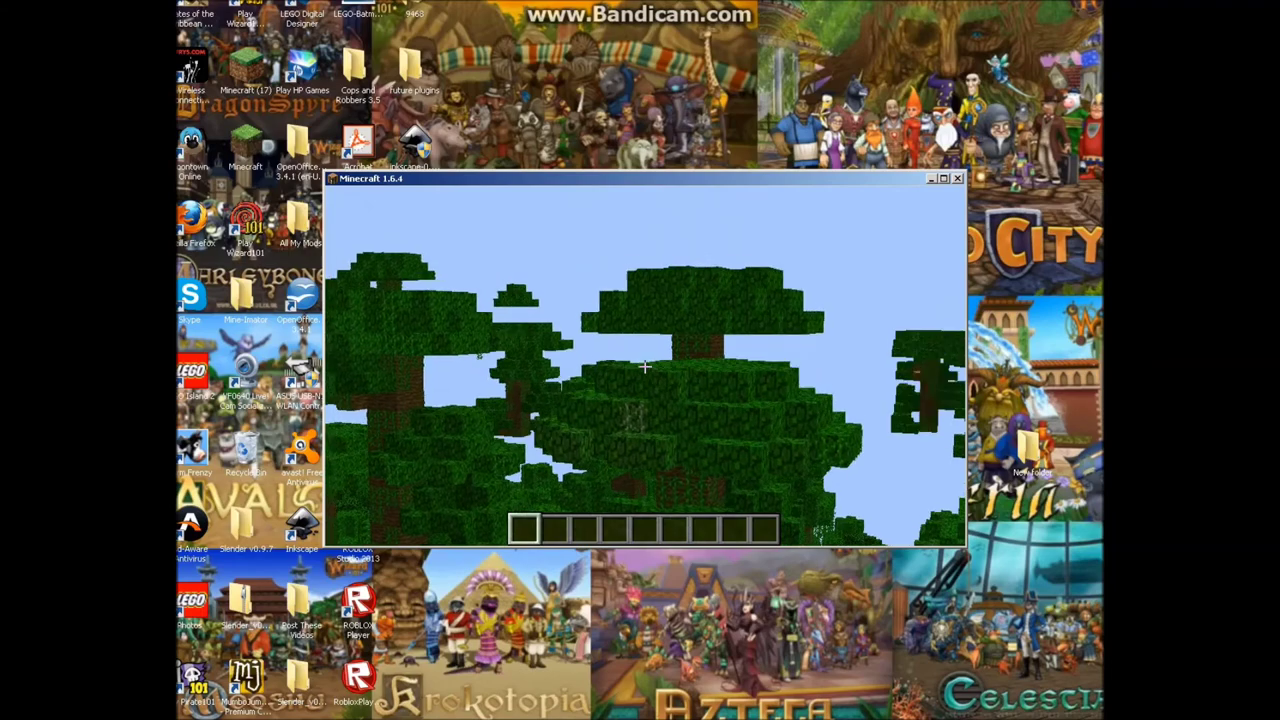
pyautogui.press('F5')
pyautogui.press('e')
pyautogui.press('e')
pyautogui.press('Escape')
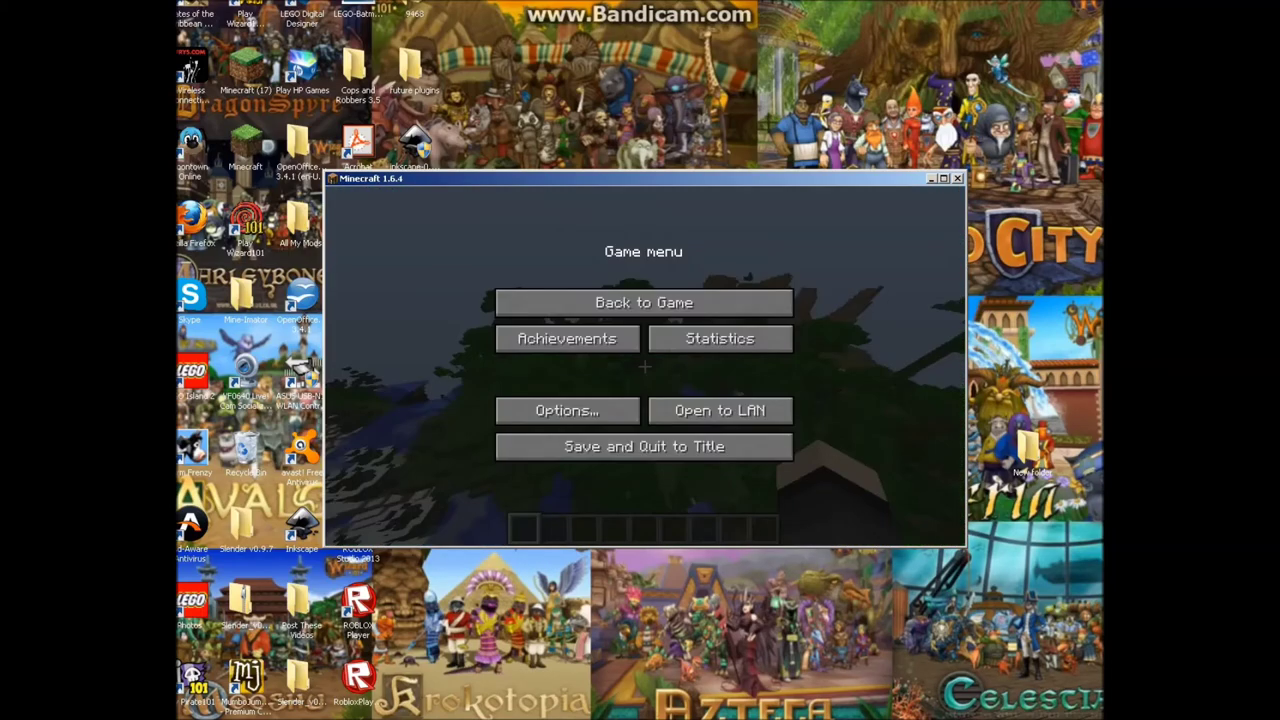
pyautogui.click(565, 404)
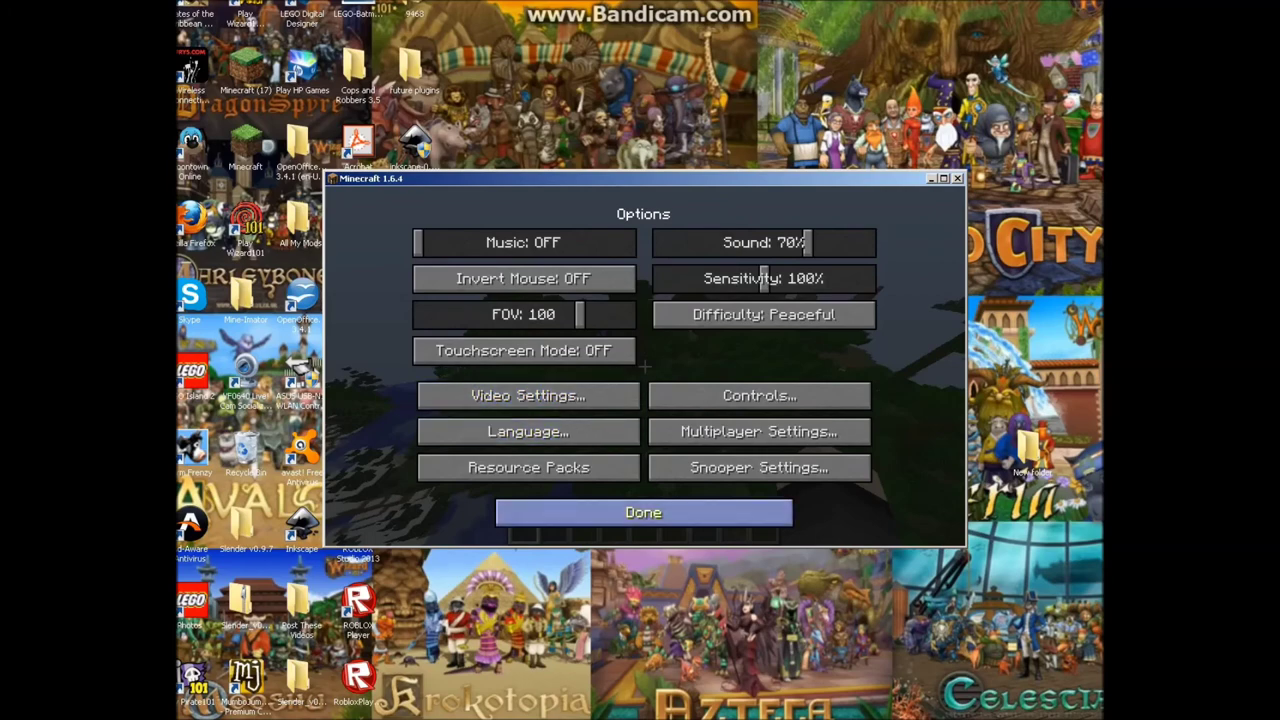
pyautogui.click(643, 512)
pyautogui.click(640, 297)
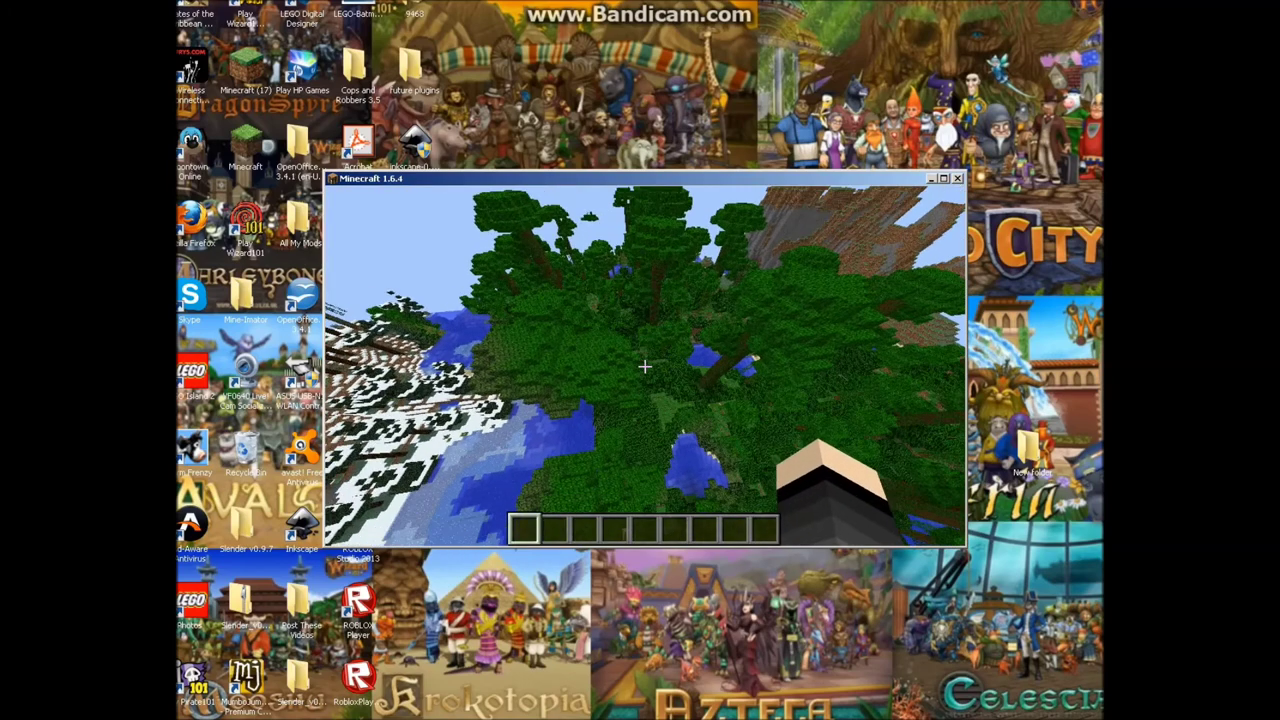
# Step: Set Fog Start to 0.4 in OptiFine Video Settings and confirm with Done
pyautogui.press('Escape')
pyautogui.click(566, 410)
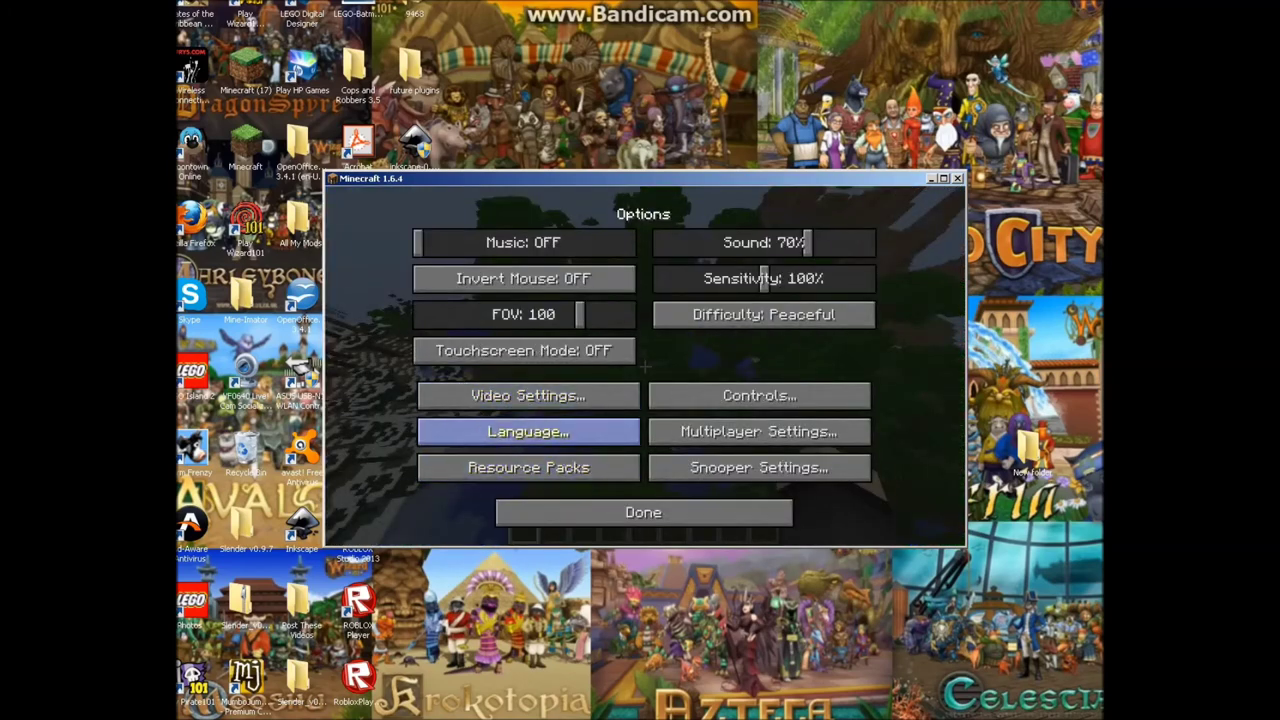
pyautogui.click(528, 395)
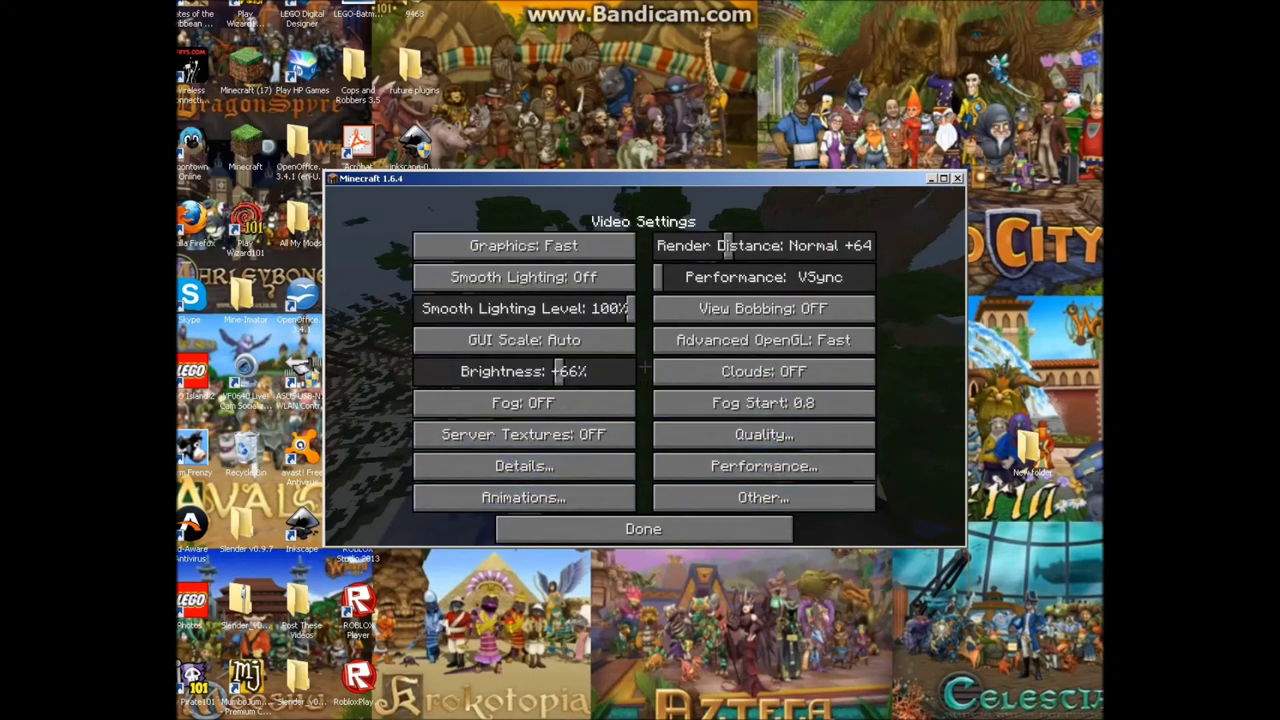
pyautogui.click(763, 402)
pyautogui.click(763, 402)
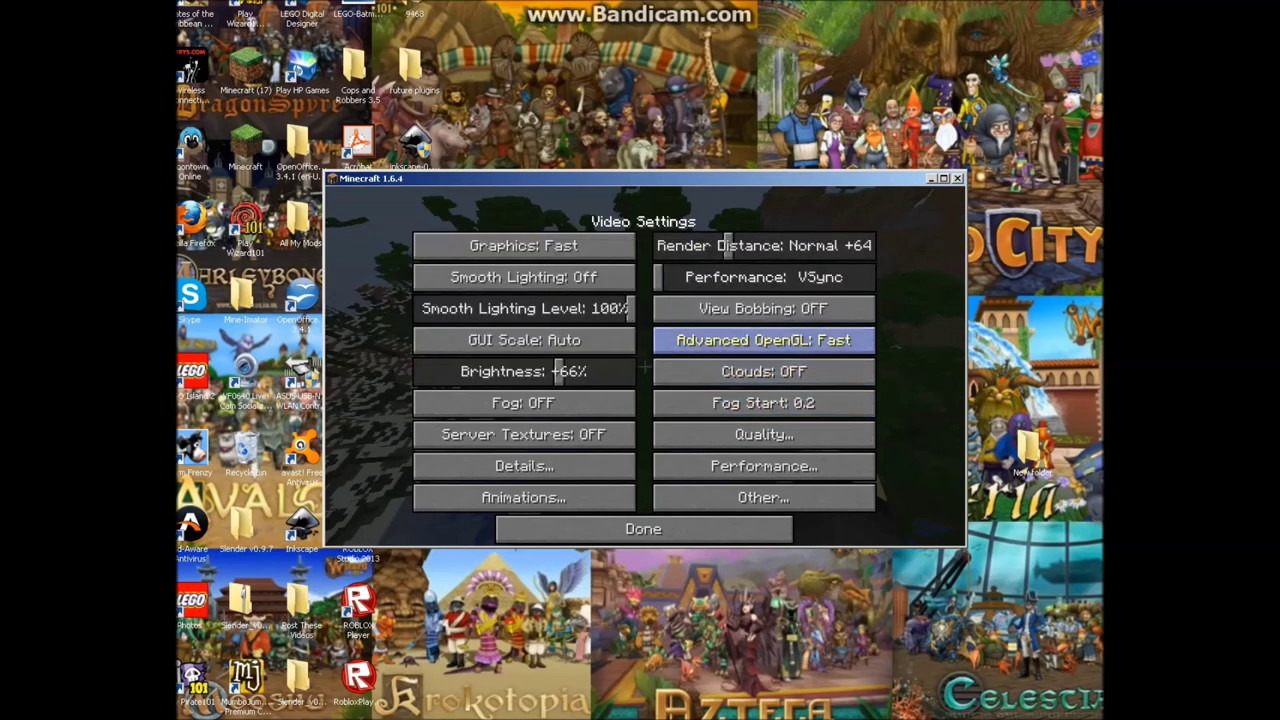
pyautogui.click(643, 528)
# Step: Go back to the jungle world and press F5 for a third-person camera
pyautogui.press('Escape')
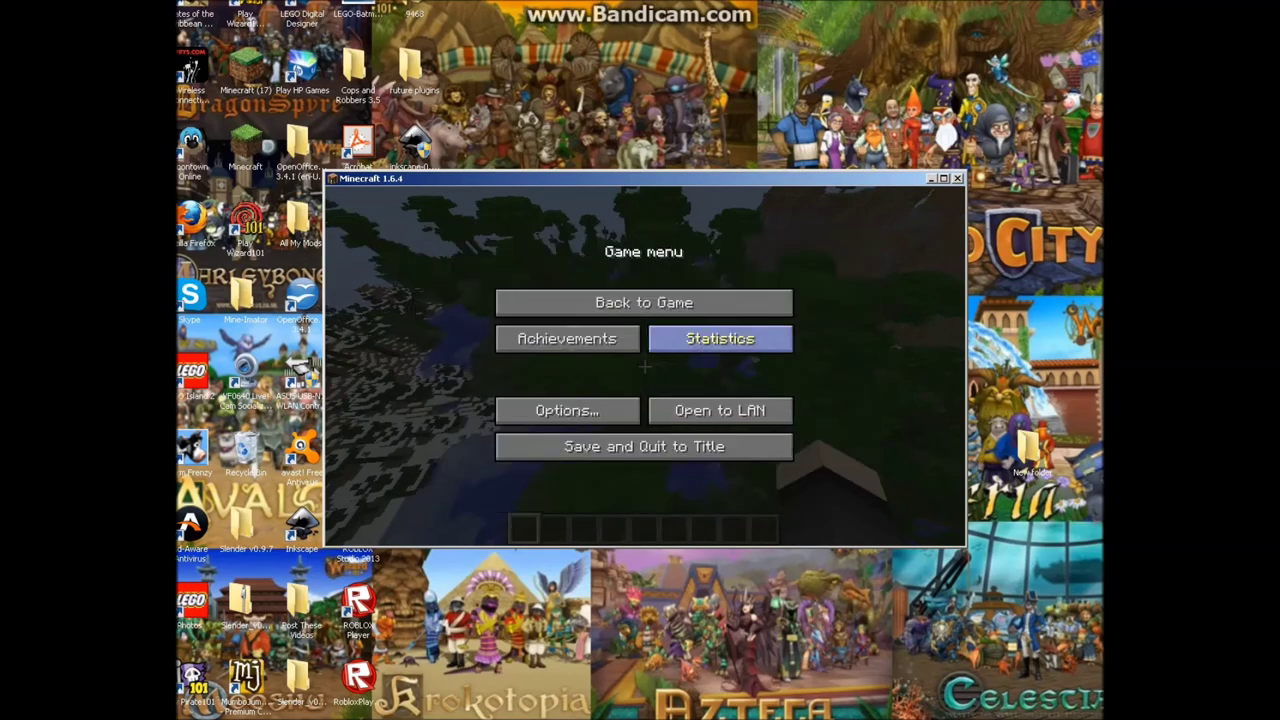
pyautogui.click(603, 300)
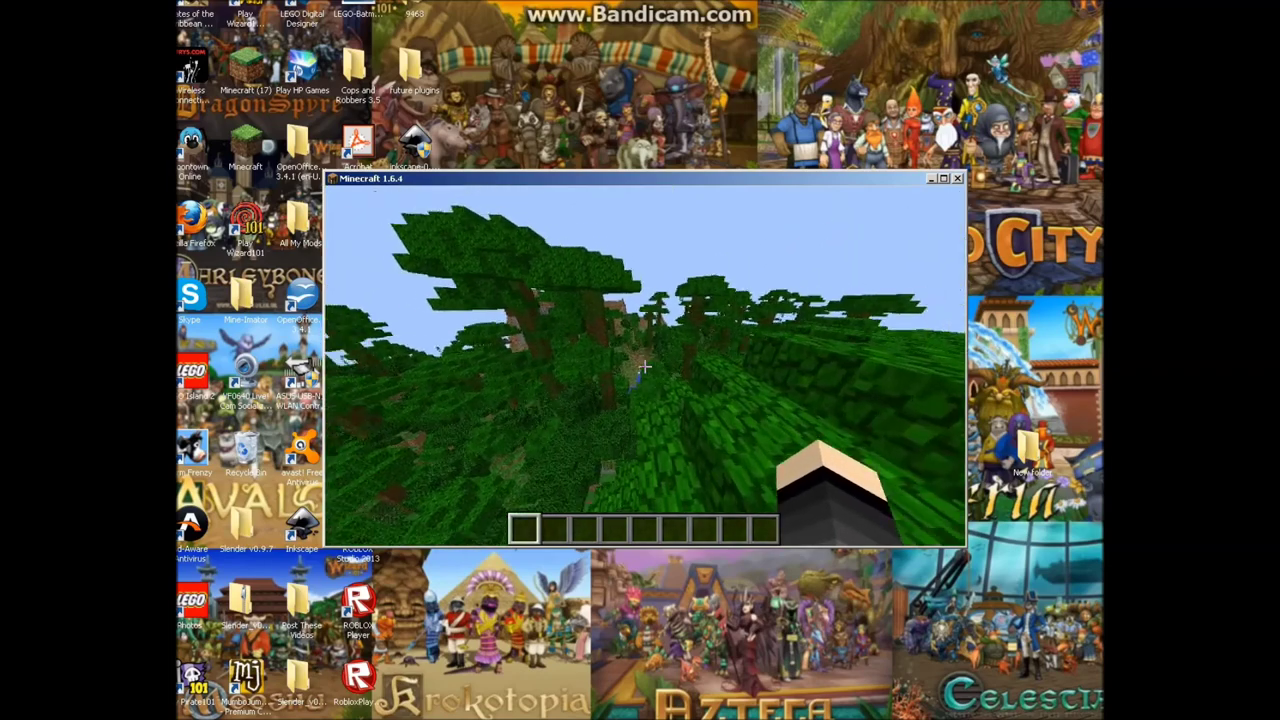
pyautogui.press('F5')
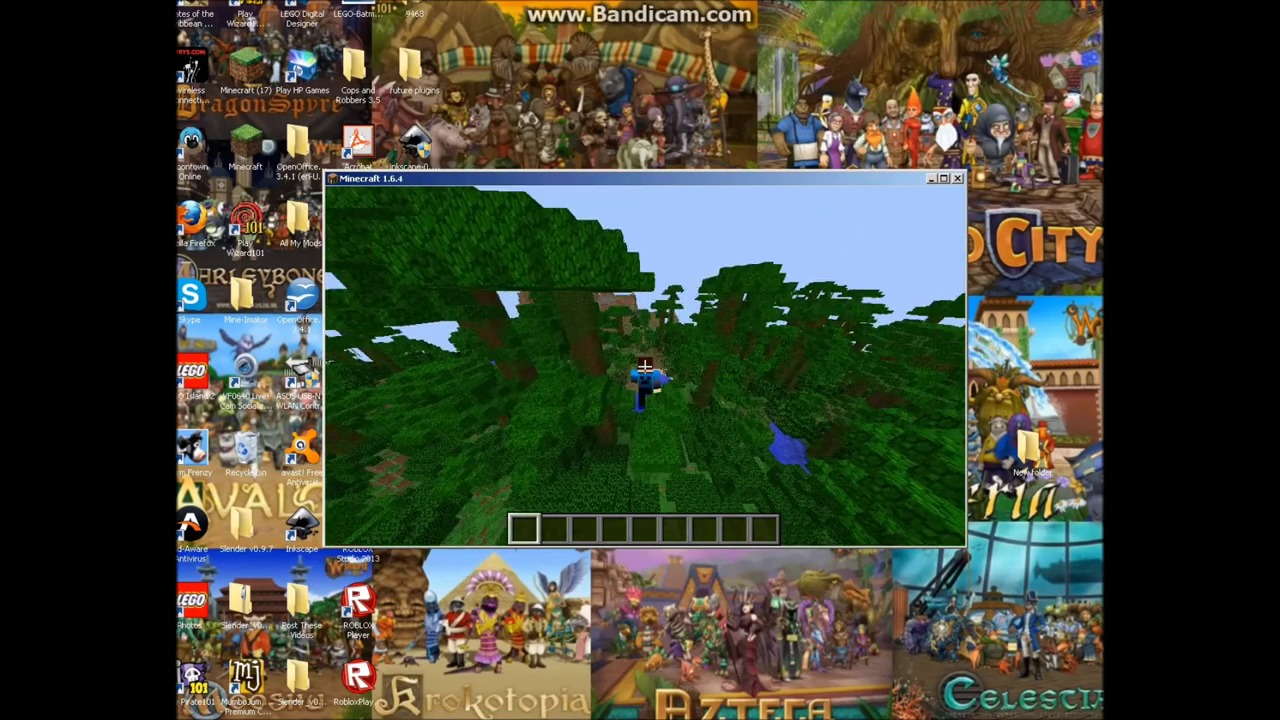